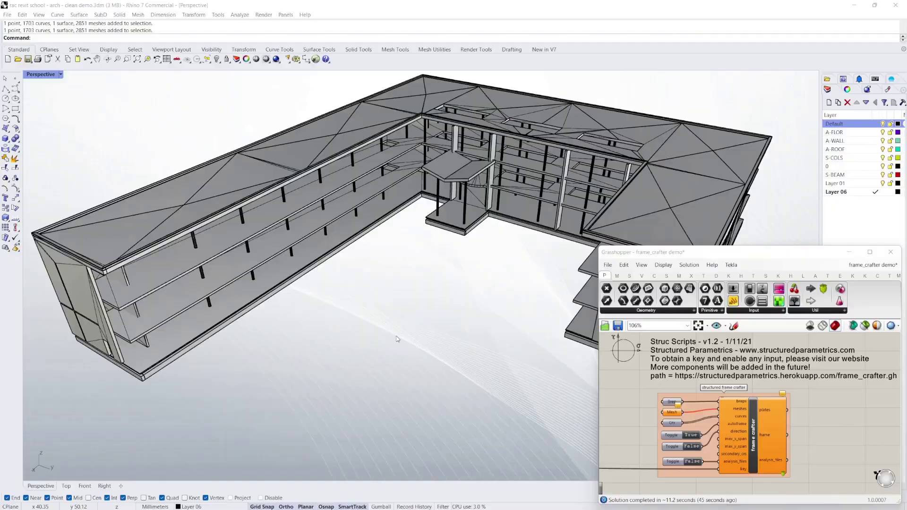
# Assign all of the school building's geometry to the frame crafter's Mesh parameter and hide the Default layer
pyautogui.moveTo(382, 317); pyautogui.dragTo(363, 306, button='right')
pyautogui.moveTo(88, 126); pyautogui.dragTo(765, 397)
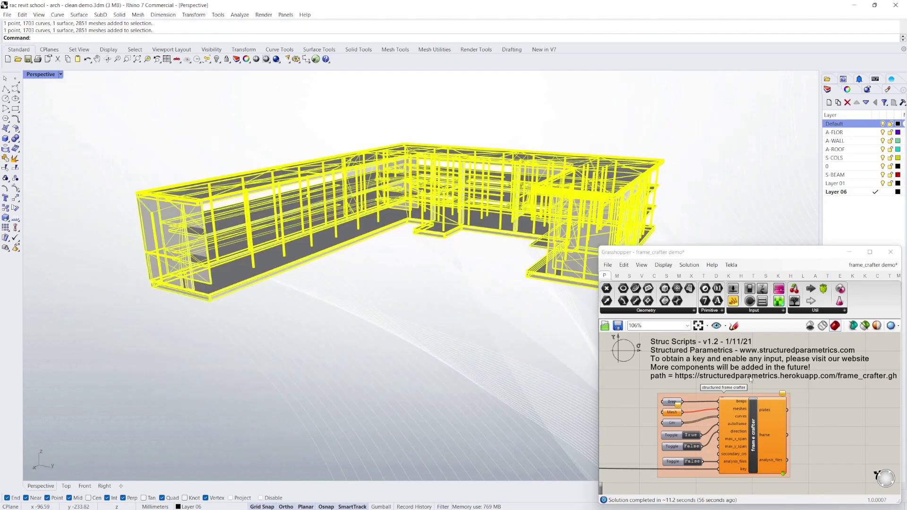
pyautogui.rightClick(672, 414)
pyautogui.click(721, 454)
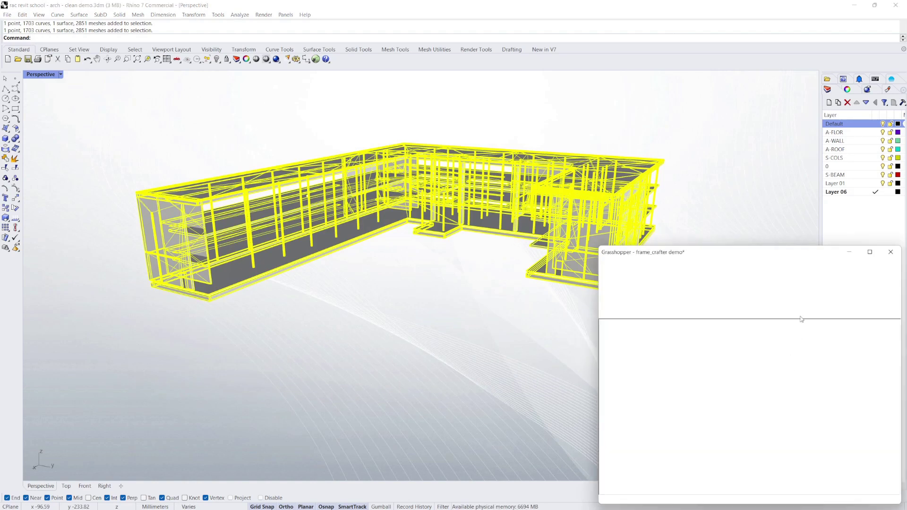
pyautogui.click(883, 124)
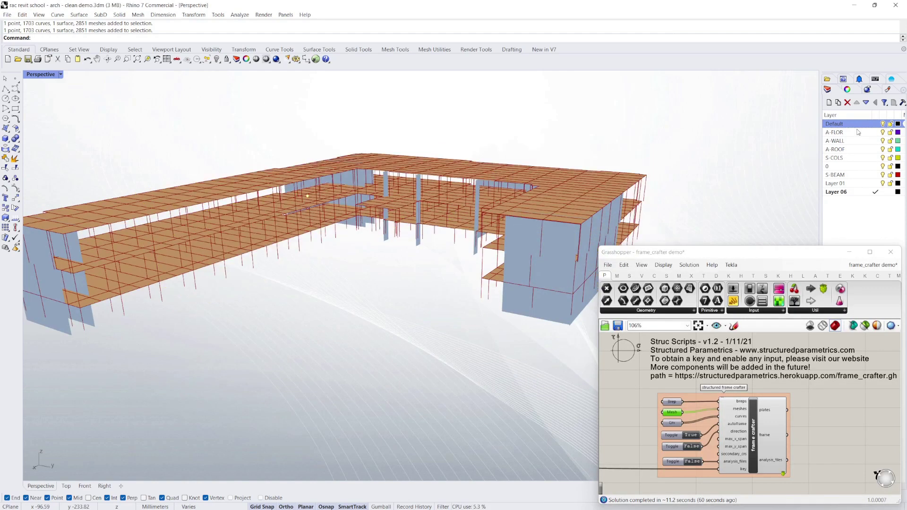
# Examine the generated structural frame from several sides, including the floor plates, roof grid, columns and wall panels
pyautogui.moveTo(278, 237); pyautogui.dragTo(386, 385, button='right')
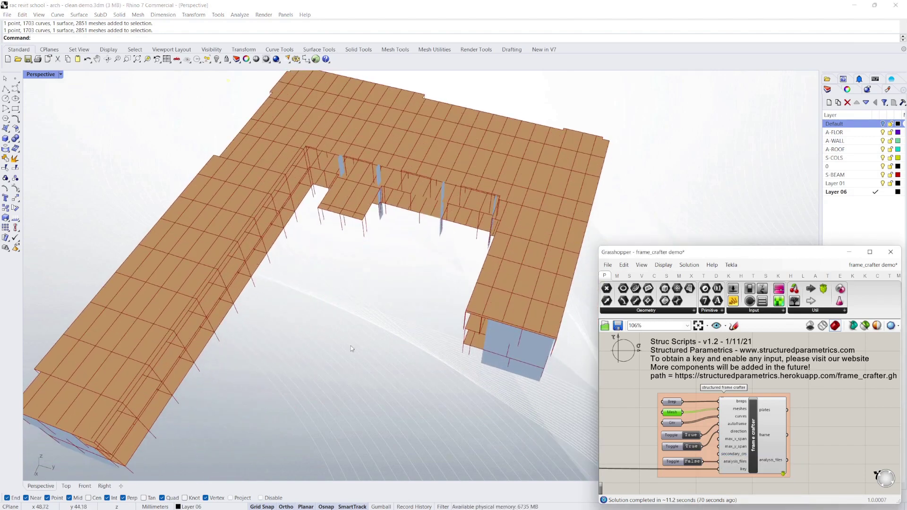
pyautogui.scroll(5, 350, 348)
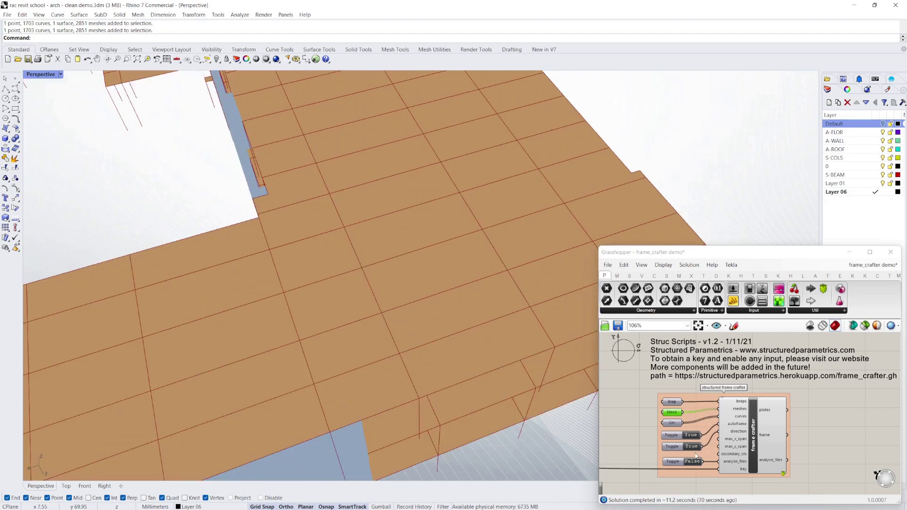
pyautogui.moveTo(473, 346); pyautogui.dragTo(276, 221, button='right')
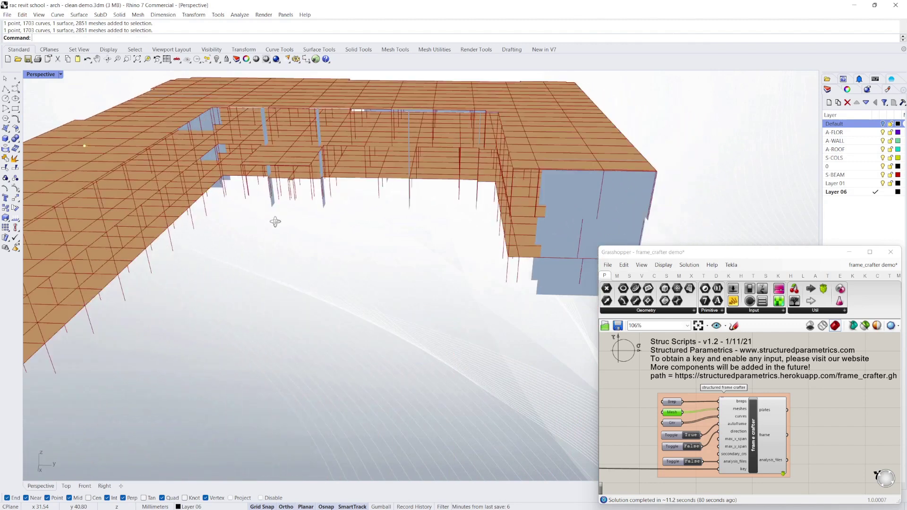
pyautogui.scroll(-5, 301, 258)
pyautogui.moveTo(301, 258); pyautogui.dragTo(268, 256, button='right')
pyautogui.scroll(-6, 266, 252)
pyautogui.scroll(8, 220, 217)
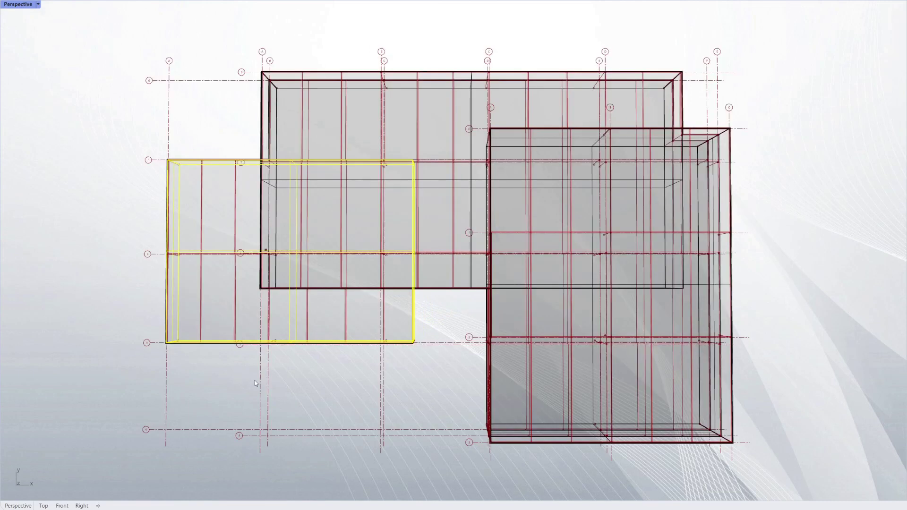
# Move the three-storey building mass away from the rear wing, and shift the low mass forward so it stands clear
pyautogui.click(730, 157)
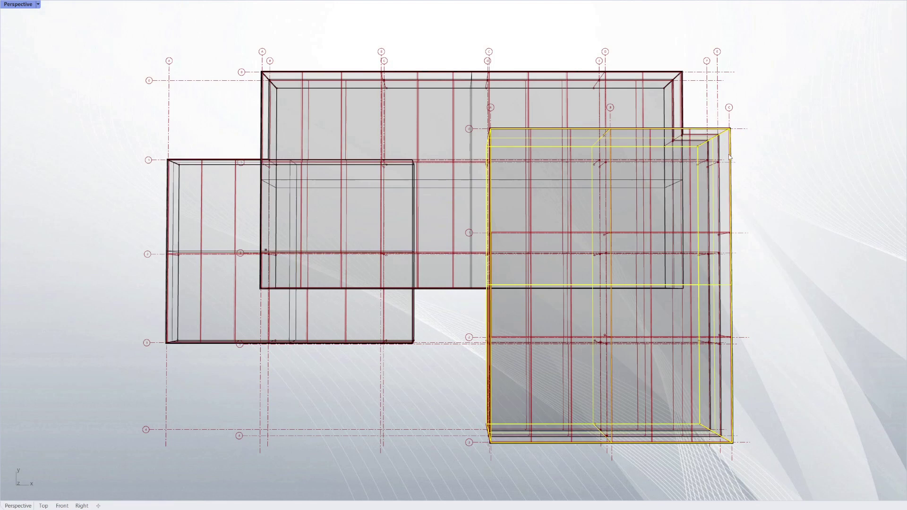
pyautogui.moveTo(729, 192); pyautogui.dragTo(811, 206)
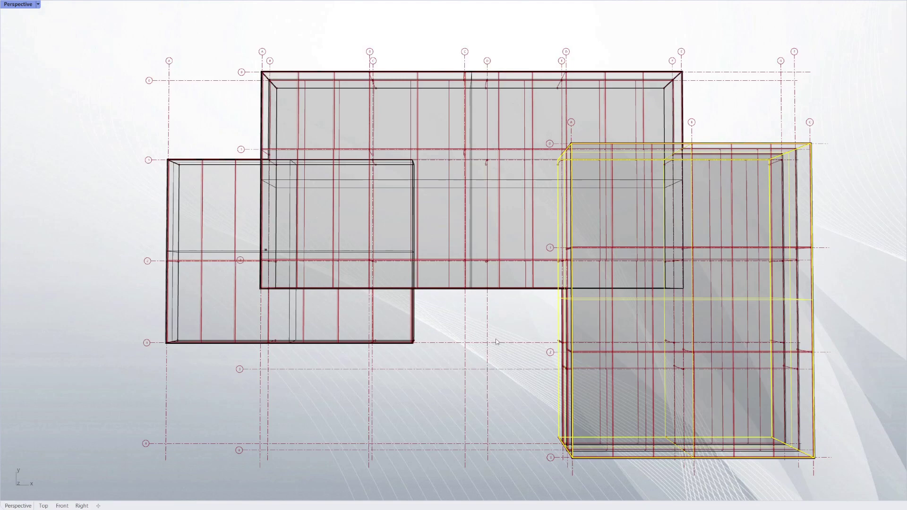
pyautogui.moveTo(497, 342); pyautogui.dragTo(508, 264, button='right')
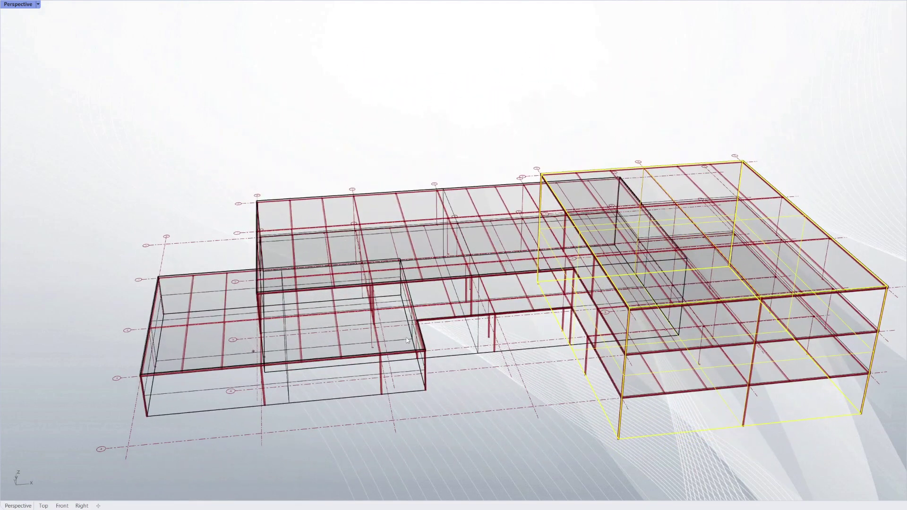
pyautogui.click(357, 361)
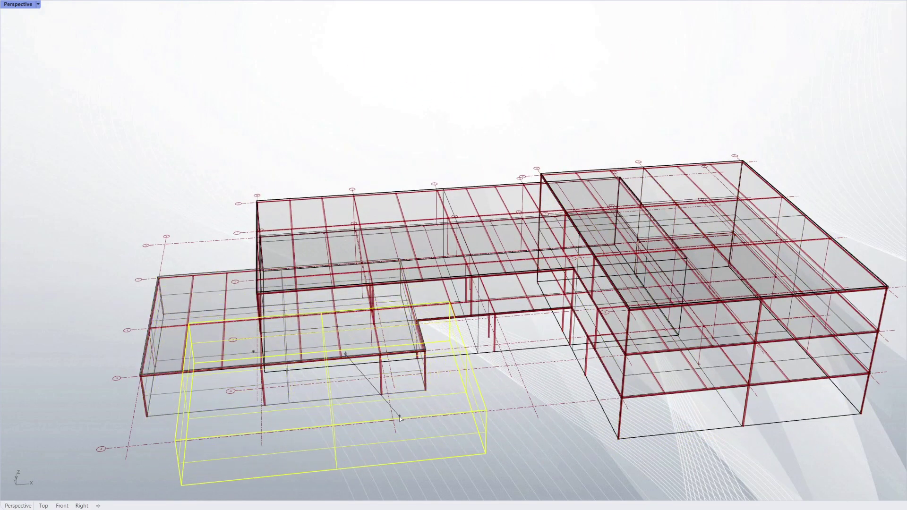
pyautogui.moveTo(399, 417); pyautogui.dragTo(400, 417)
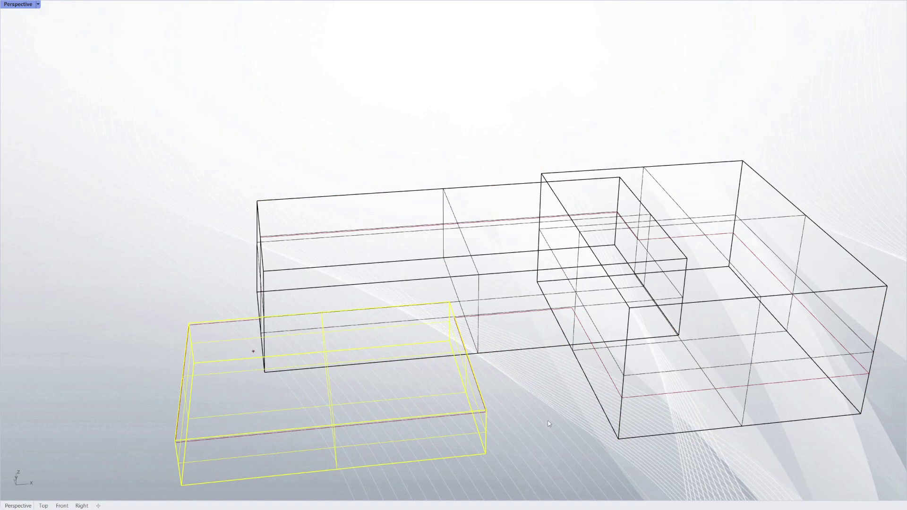
# Examine the regenerated steel framing, including the beam size labels, the grid lines and the 3D beam and column sections
pyautogui.scroll(-6, 305, 270)
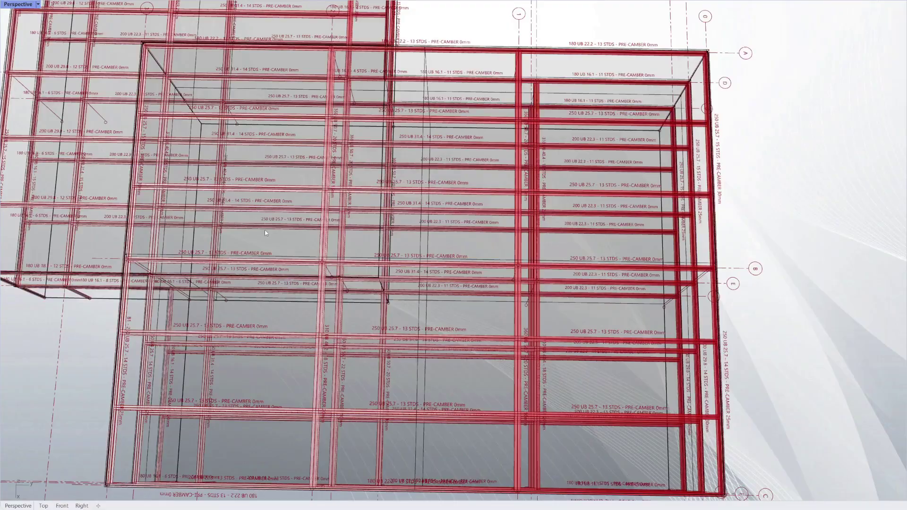
pyautogui.scroll(8, 264, 232)
pyautogui.scroll(-8, 465, 301)
pyautogui.scroll(12, 125, 229)
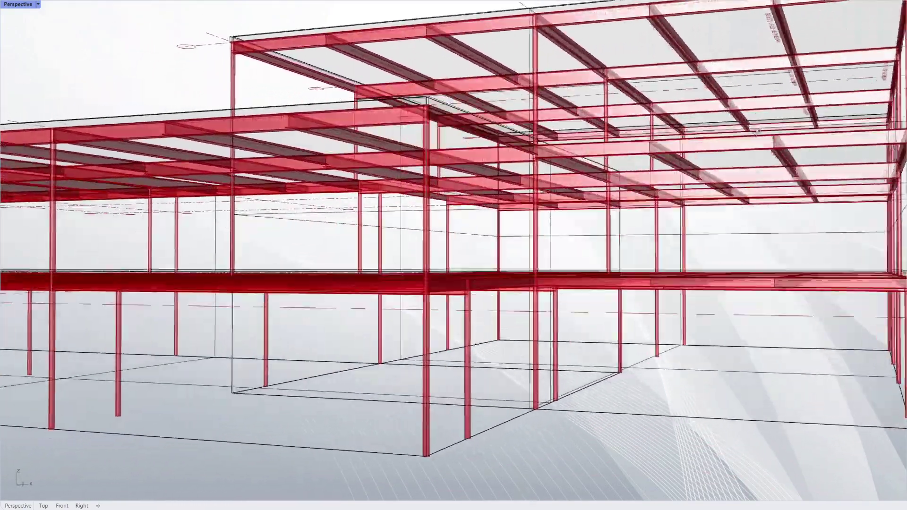
pyautogui.scroll(-5, 738, 154)
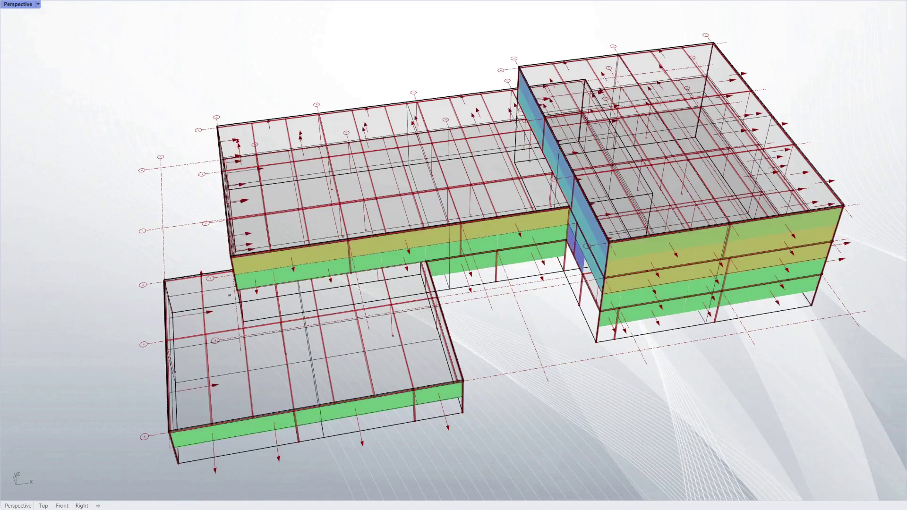
# Move the tallest building mass in the colour-banded load model across toward the lower masses
pyautogui.click(832, 247)
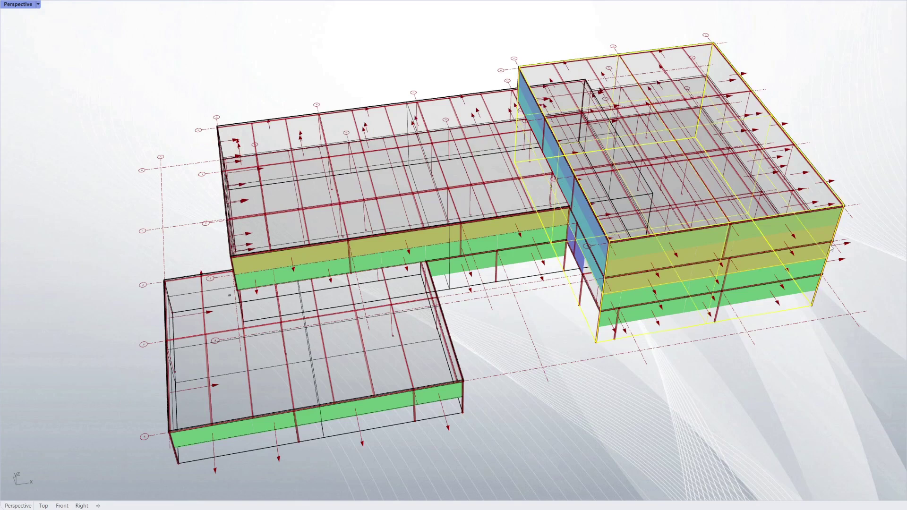
pyautogui.moveTo(832, 250); pyautogui.dragTo(337, 283)
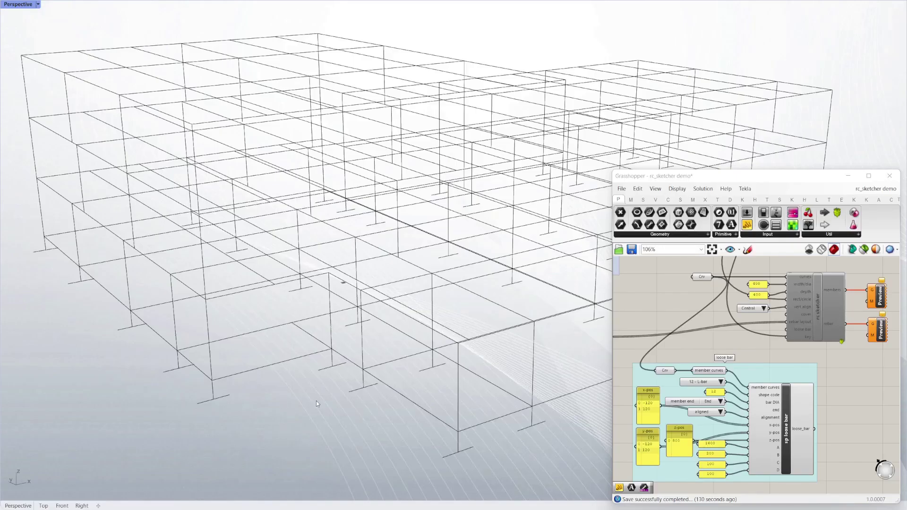
# Enable the rc sketcher component with the Central vertical alignment to generate the reinforced column stub at the corner footing
pyautogui.scroll(-3, 316, 404)
pyautogui.scroll(8, 383, 347)
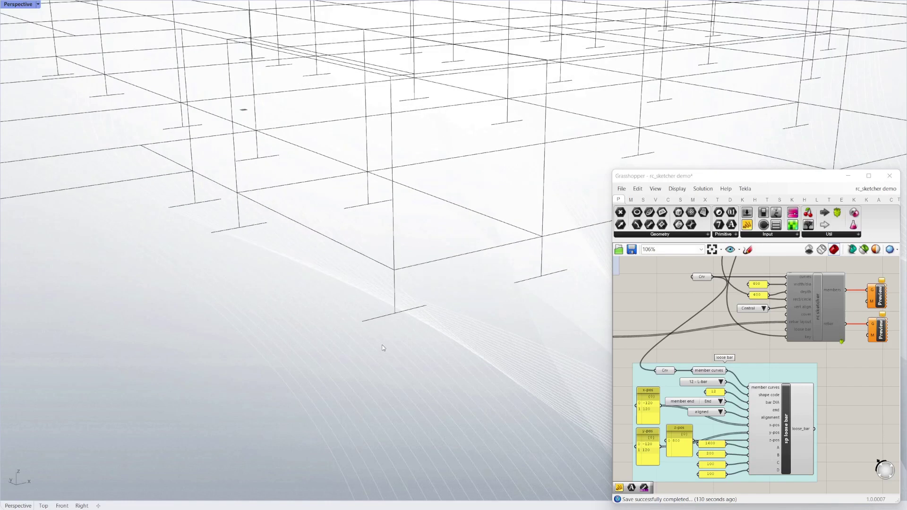
pyautogui.scroll(3, 383, 347)
pyautogui.click(427, 274)
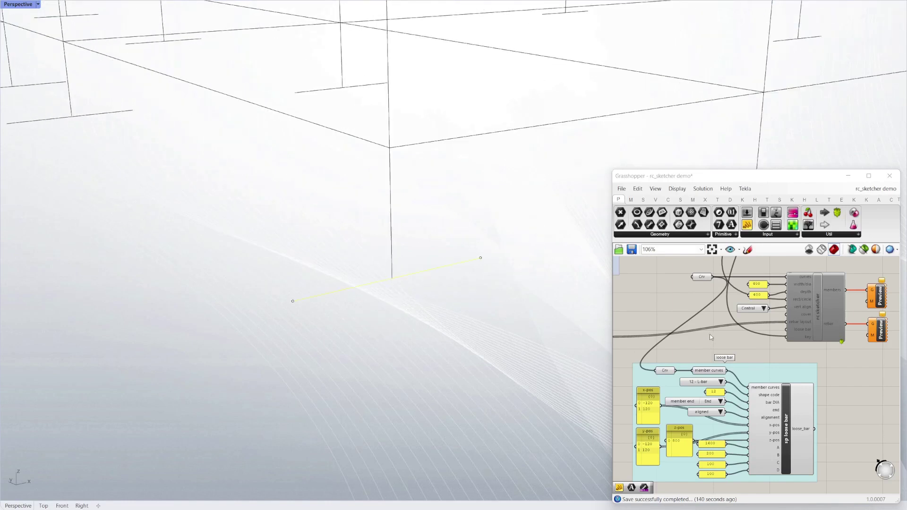
pyautogui.rightClick(818, 300)
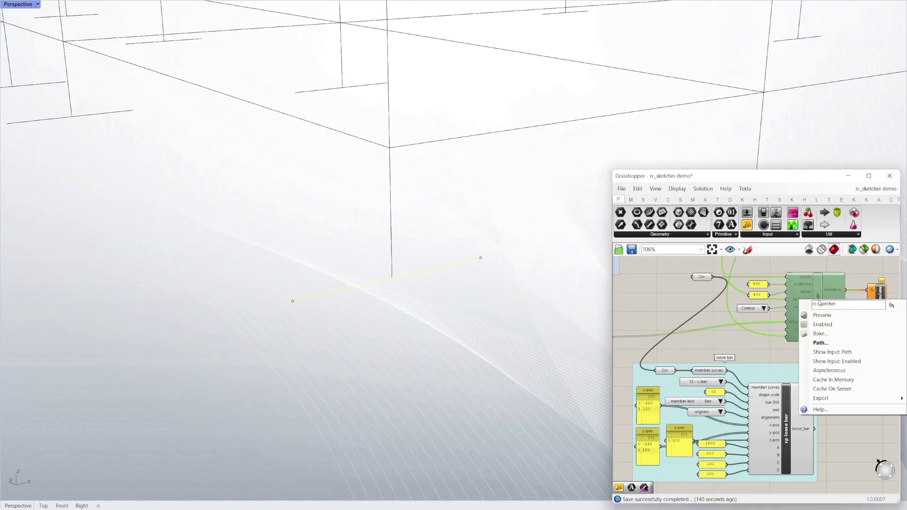
pyautogui.click(821, 324)
pyautogui.click(747, 349)
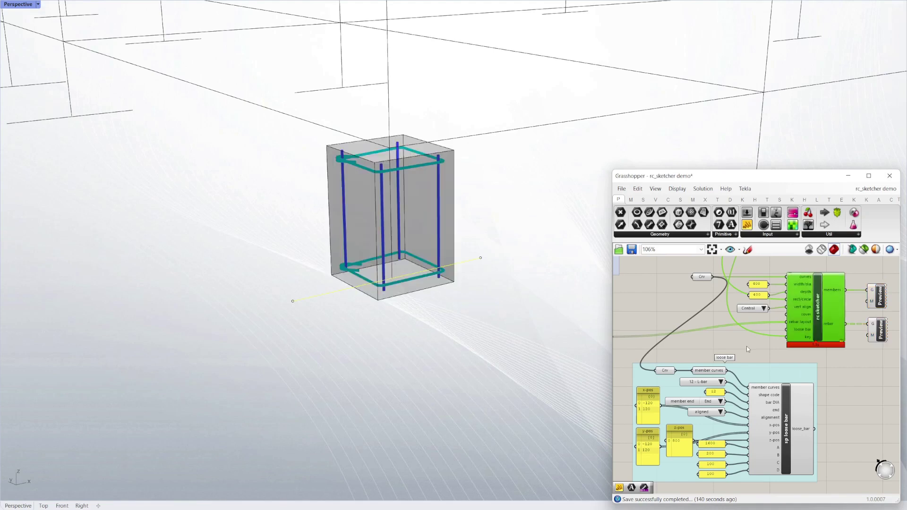
pyautogui.click(514, 261)
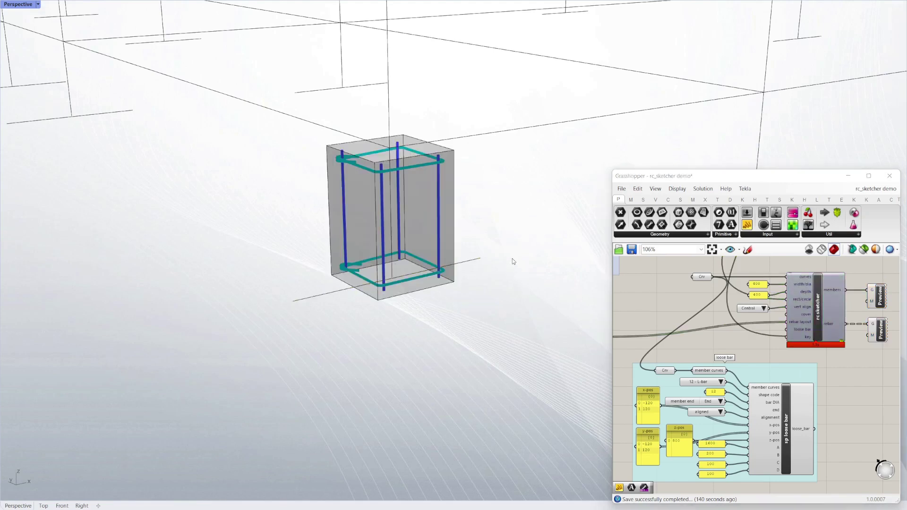
# Connect the loose bar component's output to the loose bar input of the column stub's rc sketcher
pyautogui.click(390, 231)
pyautogui.moveTo(704, 279)
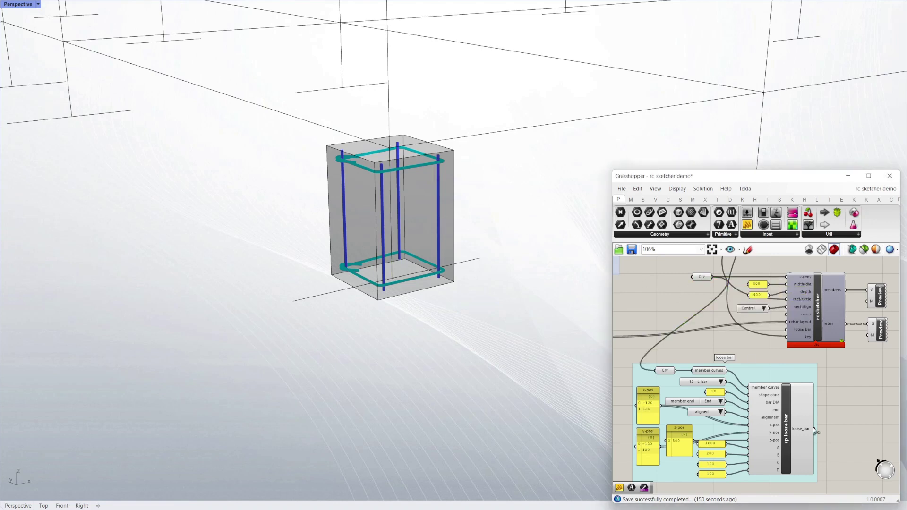
pyautogui.moveTo(814, 429)
pyautogui.mouseDown()
pyautogui.moveTo(819, 419)
pyautogui.moveTo(777, 337)
pyautogui.moveTo(788, 321)
pyautogui.moveTo(786, 334)
pyautogui.mouseUp()
pyautogui.moveTo(431, 353); pyautogui.dragTo(430, 352, button='right')
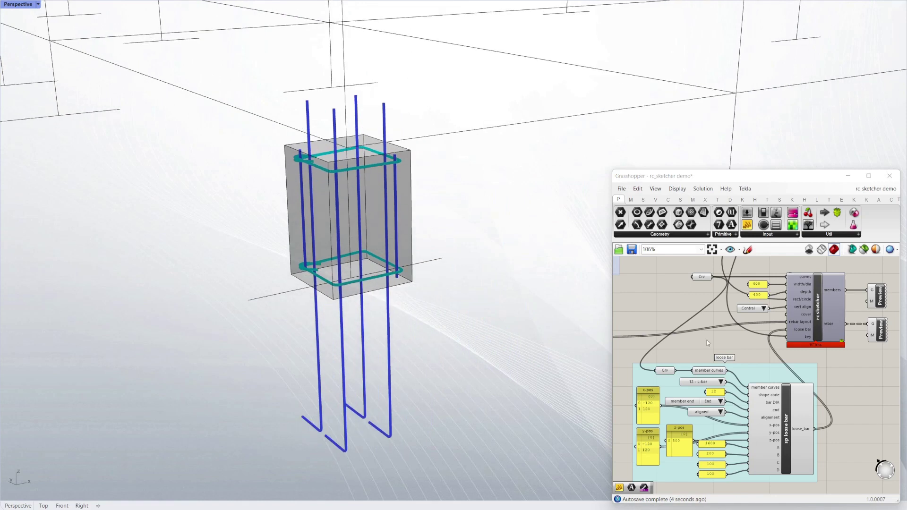
# Enable the footing's rc sketcher component, the one with the Top vertical alignment, to generate the reinforced pad footing
pyautogui.rightClick(745, 338)
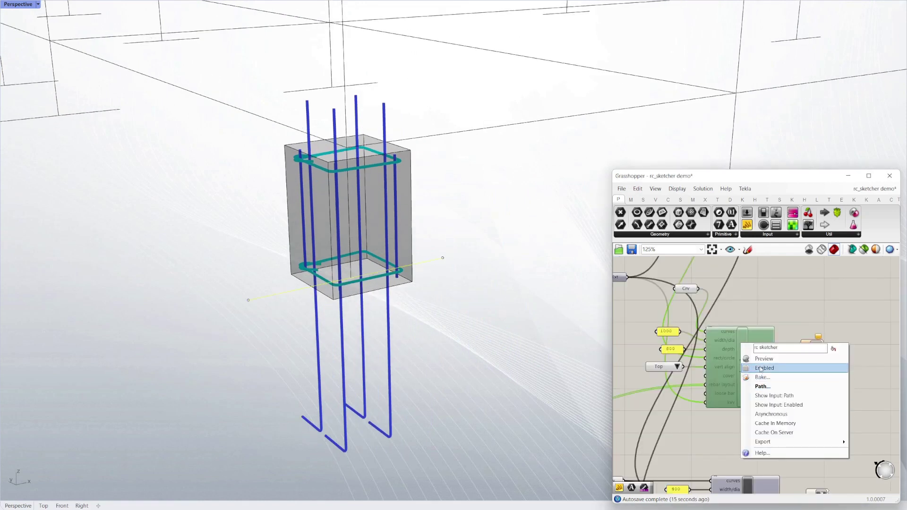
pyautogui.click(761, 368)
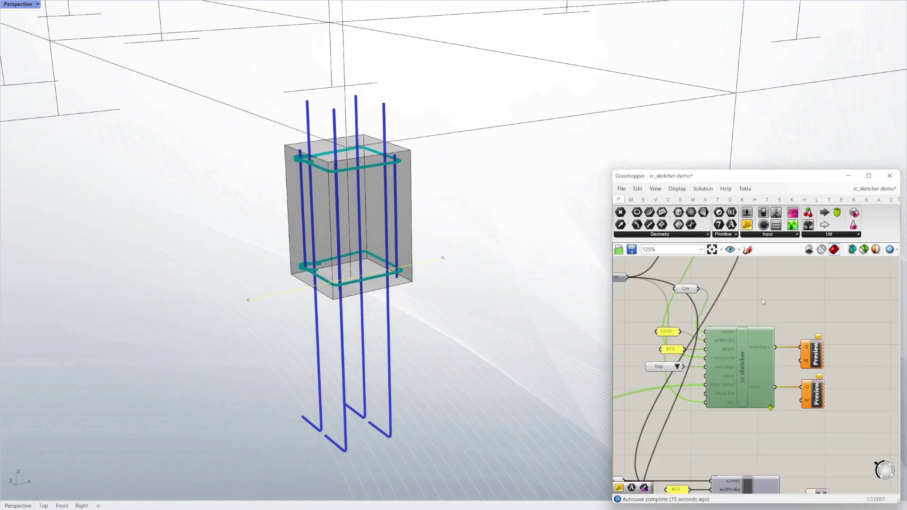
pyautogui.scroll(-8, 476, 228)
pyautogui.scroll(8, 435, 284)
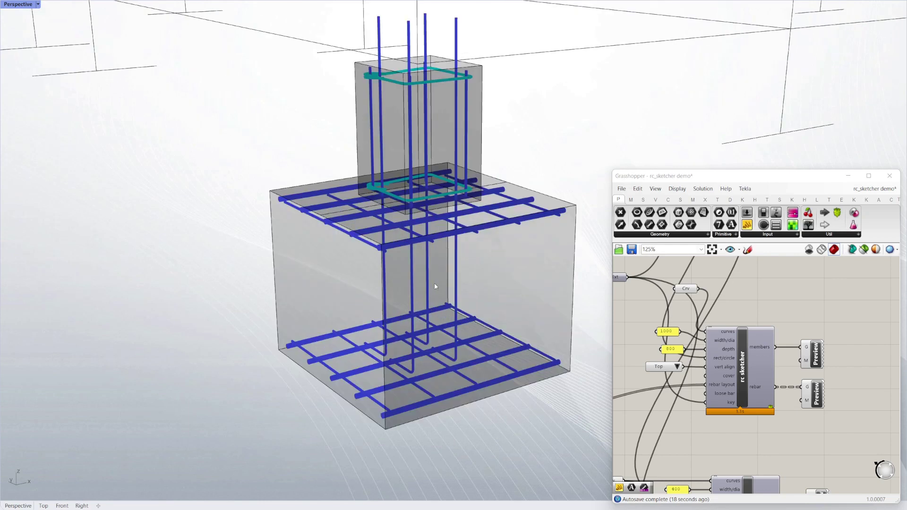
# Set both the longitudinal and transverse bar cogs of the slab/footing layout to Both
pyautogui.click(787, 299)
pyautogui.scroll(-4, 812, 327)
pyautogui.scroll(5, 629, 376)
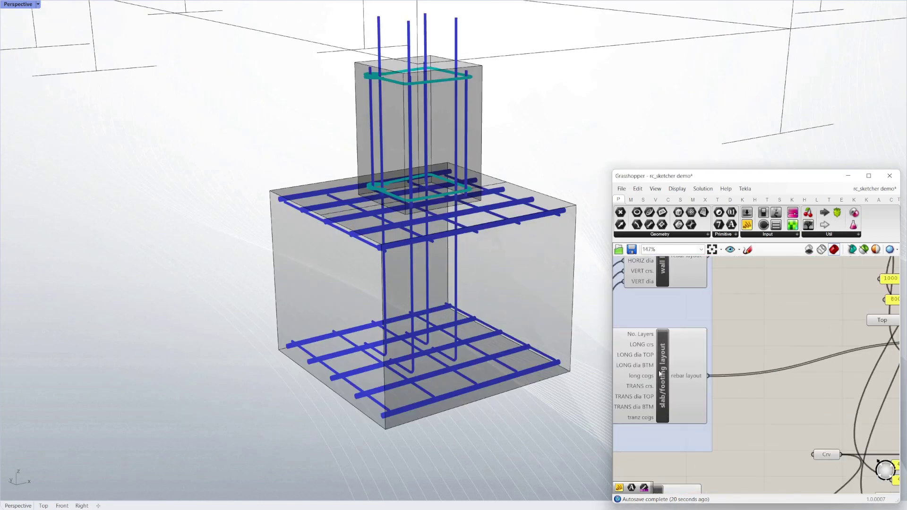
pyautogui.scroll(-2, 659, 354)
pyautogui.scroll(2, 684, 381)
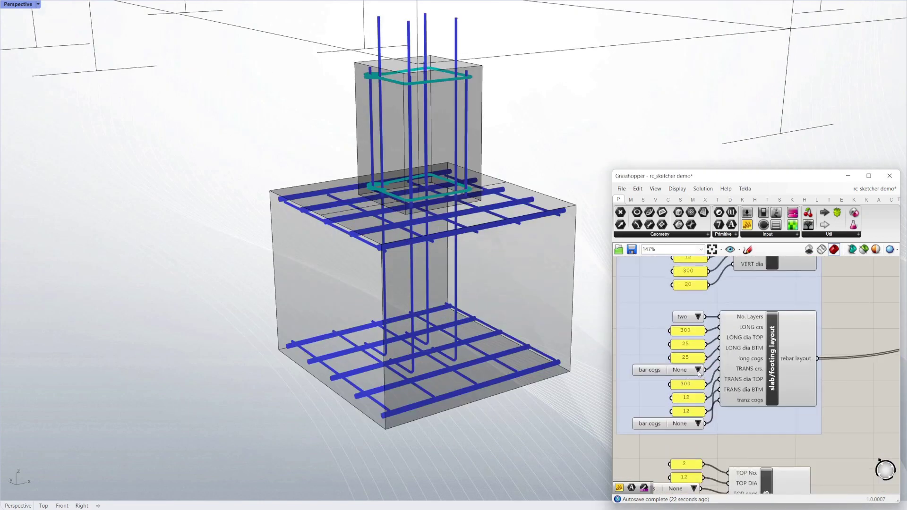
pyautogui.click(698, 371)
pyautogui.click(720, 399)
pyautogui.click(699, 423)
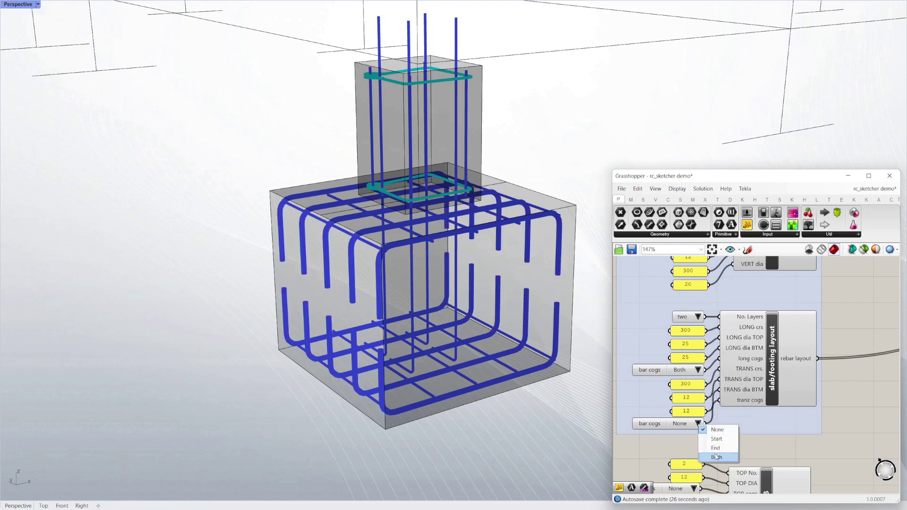
pyautogui.click(747, 438)
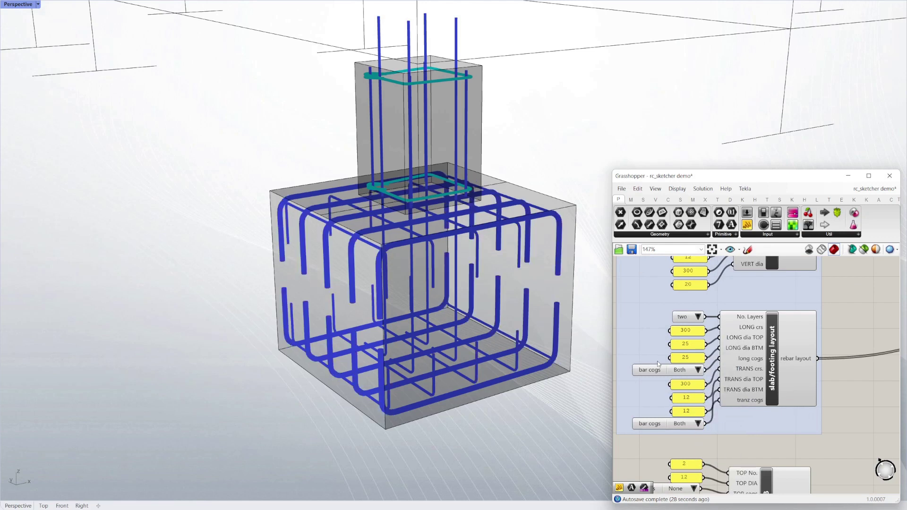
pyautogui.moveTo(467, 279); pyautogui.dragTo(465, 278, button='right')
pyautogui.scroll(-2, 465, 278)
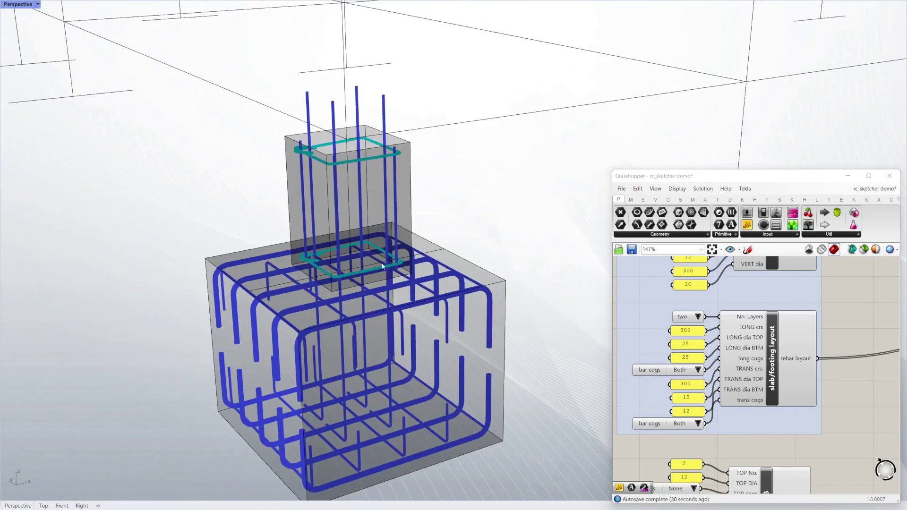
# Assign the ground-level beam line running back from the column stub to the structured rc sketcher's member curves Crv parameter
pyautogui.scroll(-2, 329, 249)
pyautogui.click(293, 169)
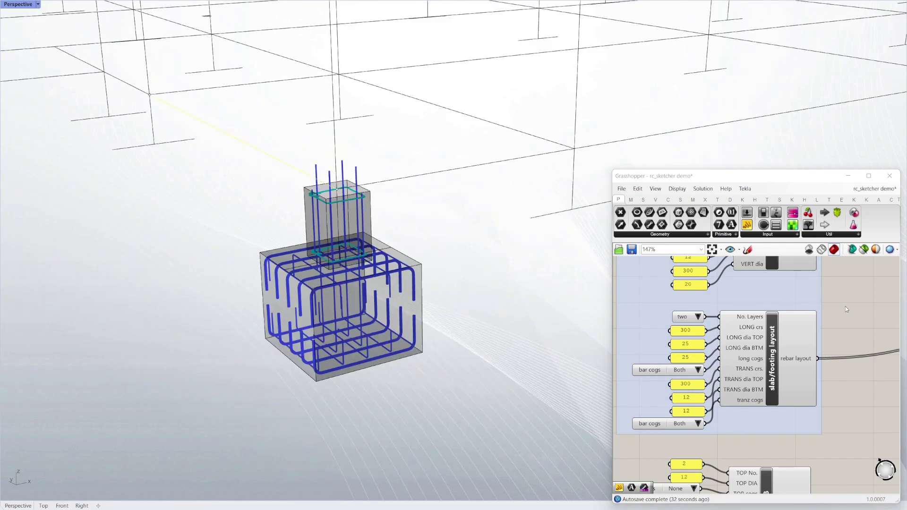
pyautogui.scroll(-6, 619, 391)
pyautogui.scroll(7, 701, 285)
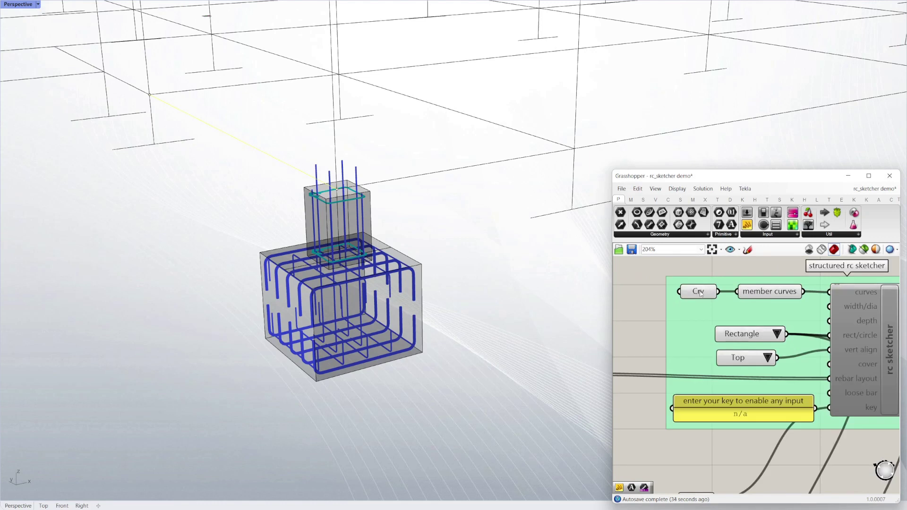
pyautogui.rightClick(700, 293)
pyautogui.click(745, 413)
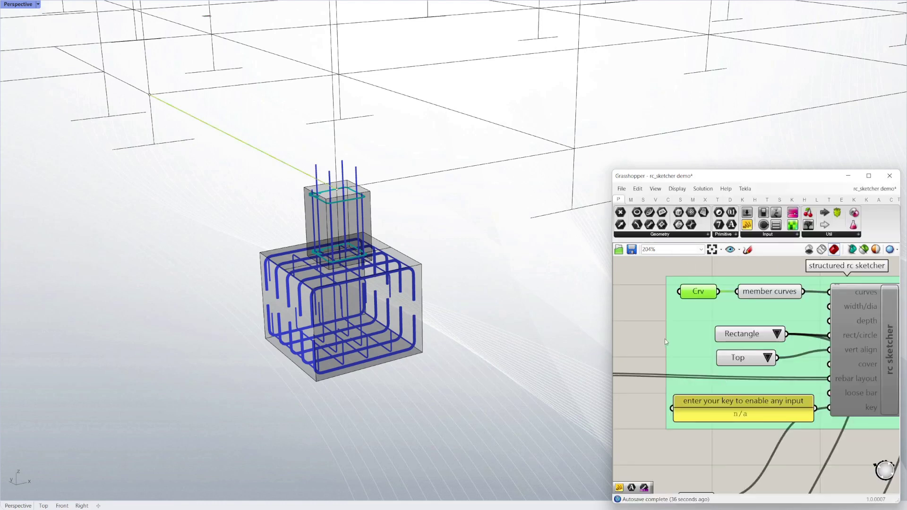
# Enable the structured rc sketcher component, the one fed by member curves, to generate the reinforced ground beam
pyautogui.click(648, 330)
pyautogui.scroll(-1, 668, 341)
pyautogui.scroll(1, 843, 347)
pyautogui.click(841, 333)
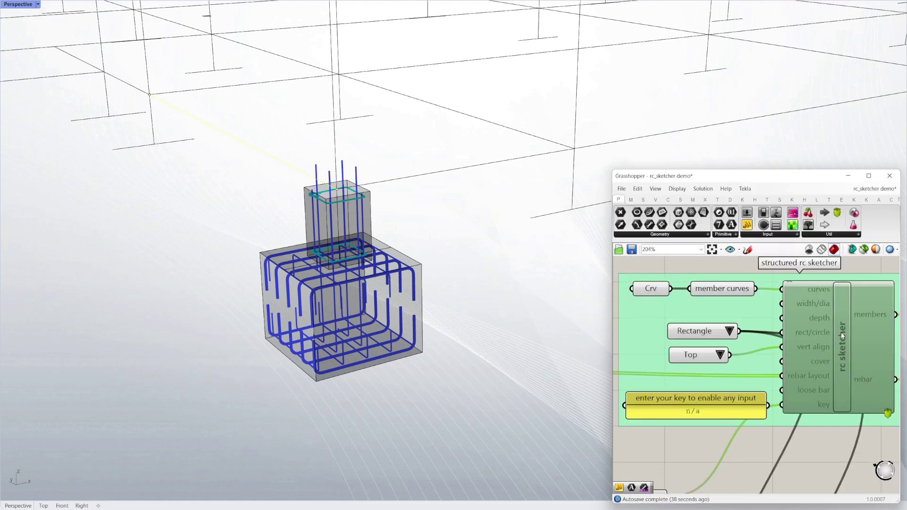
pyautogui.rightClick(841, 333)
pyautogui.click(837, 361)
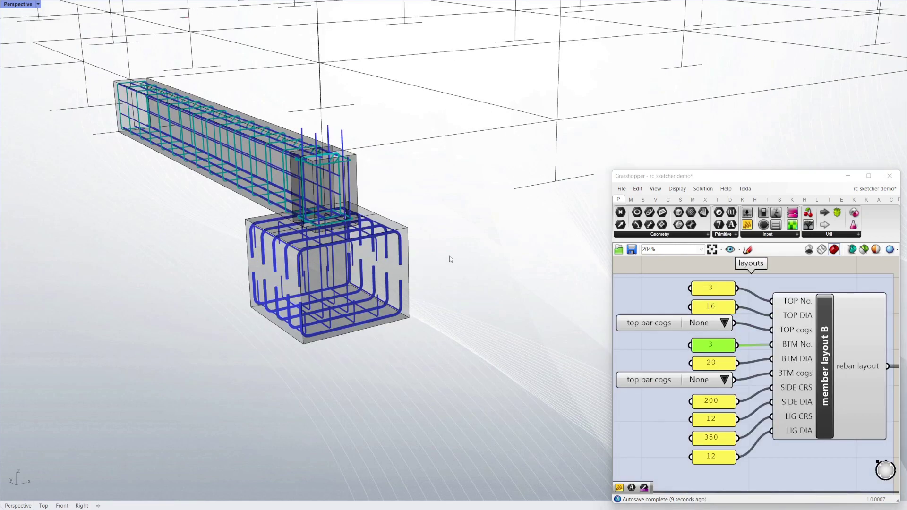
# Select all the footing lines along the building's base and assign them to the Crv parameter of the 1000 by 800 footing rc sketcher
pyautogui.scroll(-6, 451, 259)
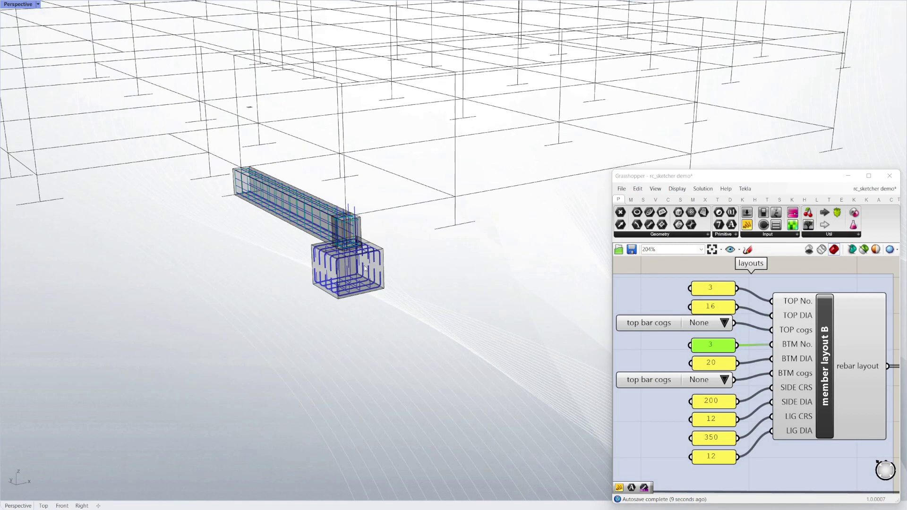
pyautogui.moveTo(433, 263); pyautogui.dragTo(399, 245, button='right')
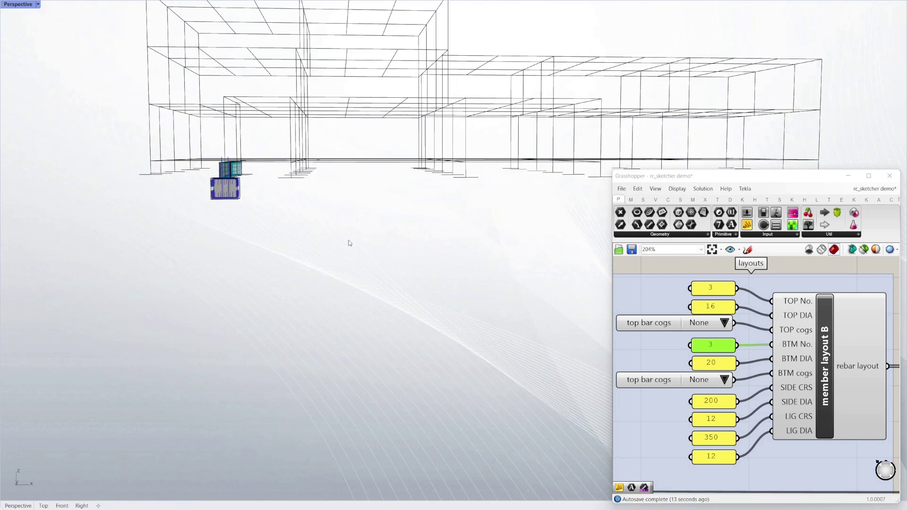
pyautogui.scroll(-5, 350, 243)
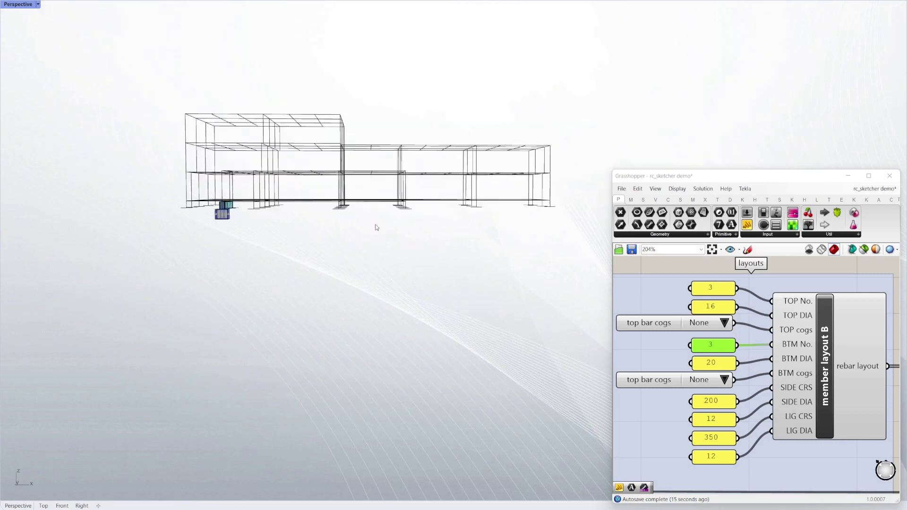
pyautogui.rightClick(376, 227)
pyautogui.moveTo(324, 222); pyautogui.dragTo(287, 217, button='right')
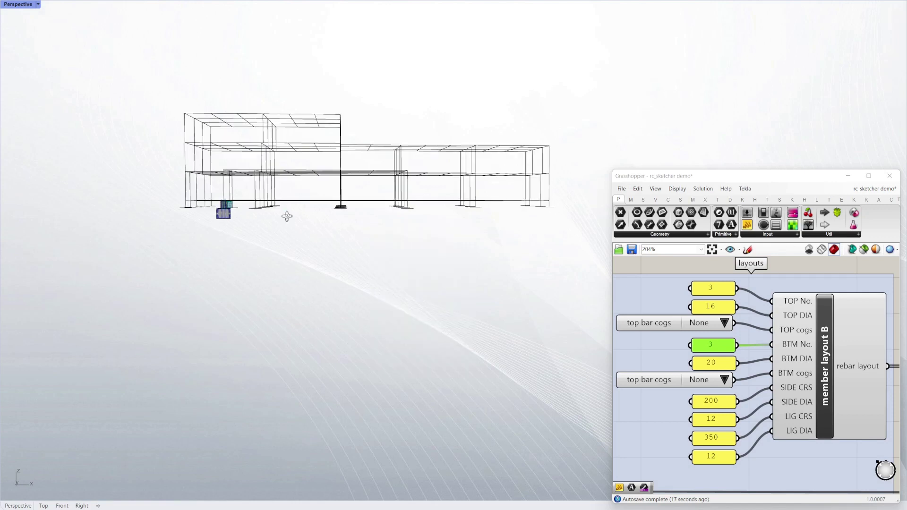
pyautogui.moveTo(158, 207); pyautogui.dragTo(567, 254)
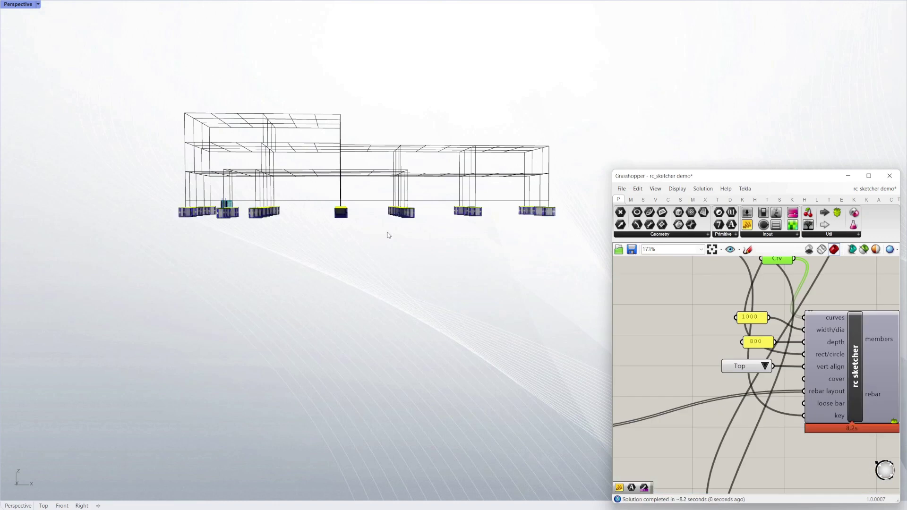
# Select all the column stub lines above the footings and assign them to the Crv parameter of the 400 by 400 Central rc sketcher
pyautogui.moveTo(387, 235); pyautogui.dragTo(293, 217, button='right')
pyautogui.scroll(8, 263, 201)
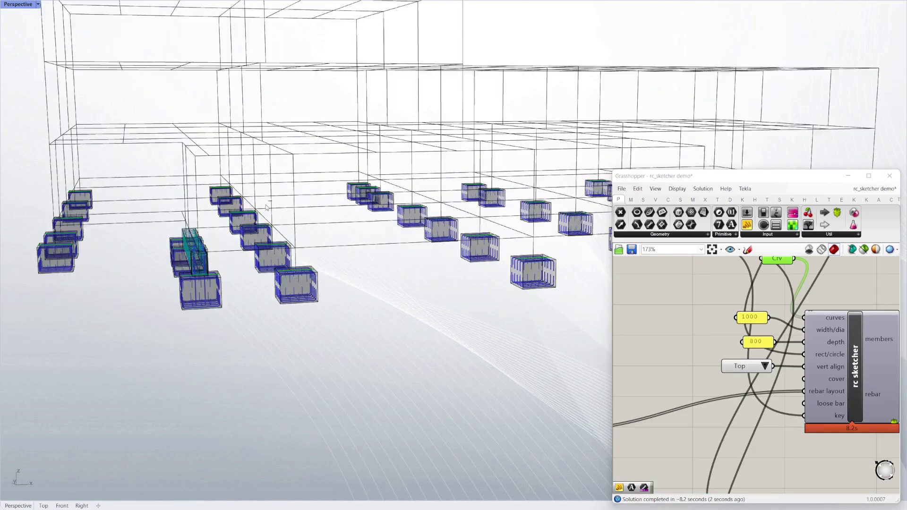
pyautogui.scroll(-6, 306, 245)
pyautogui.moveTo(252, 250); pyautogui.dragTo(273, 307, button='right')
pyautogui.scroll(-8, 273, 308)
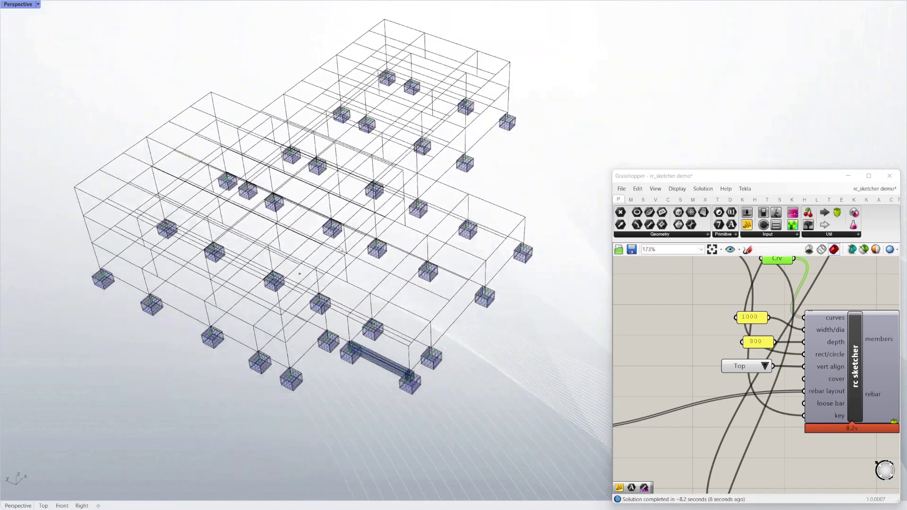
pyautogui.scroll(7, 328, 264)
pyautogui.moveTo(328, 263); pyautogui.dragTo(359, 196, button='right')
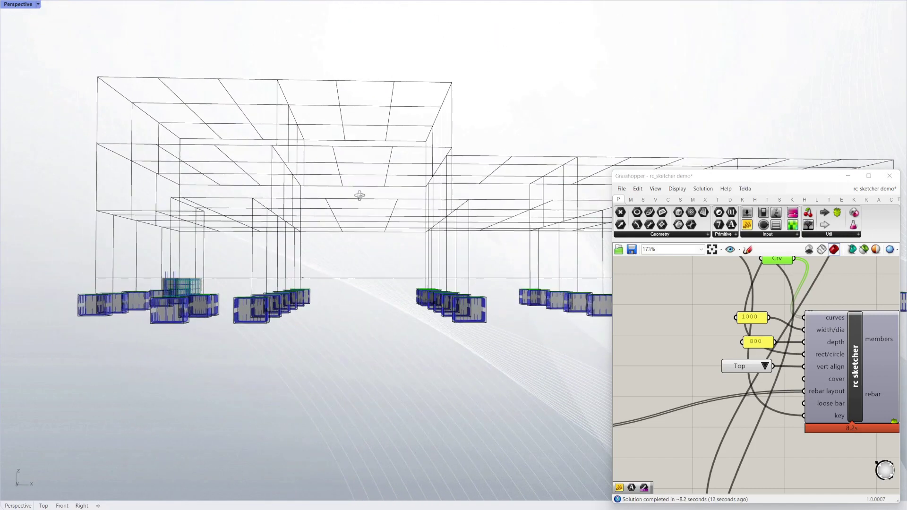
pyautogui.scroll(-5, 310, 202)
pyautogui.moveTo(303, 236); pyautogui.dragTo(305, 239, button='right')
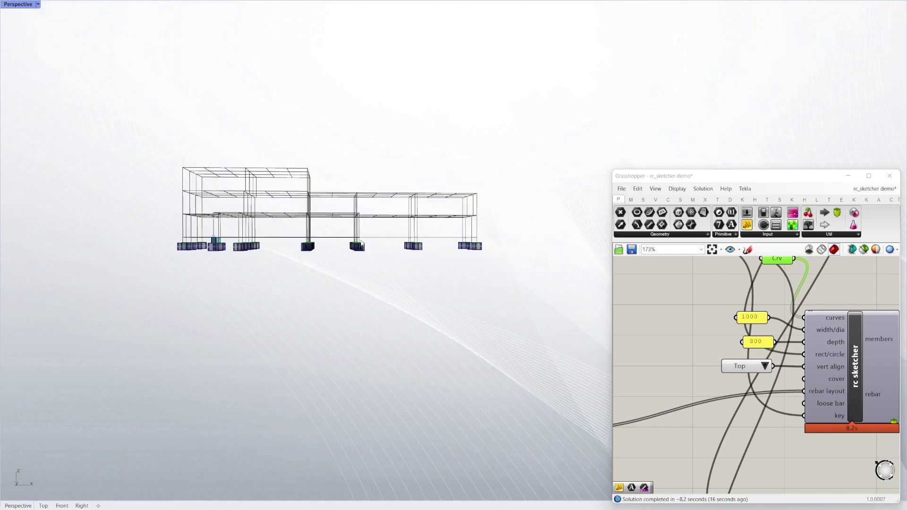
pyautogui.scroll(2, 316, 243)
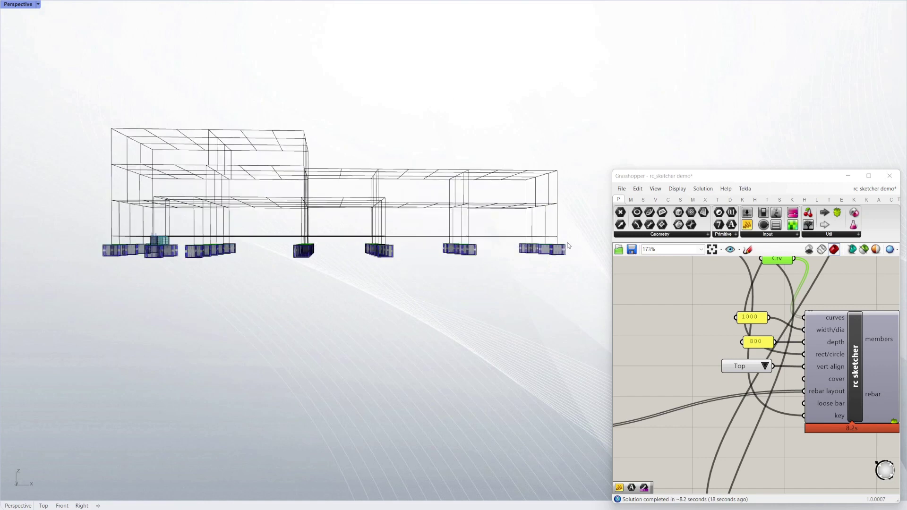
pyautogui.moveTo(568, 243); pyautogui.dragTo(94, 242)
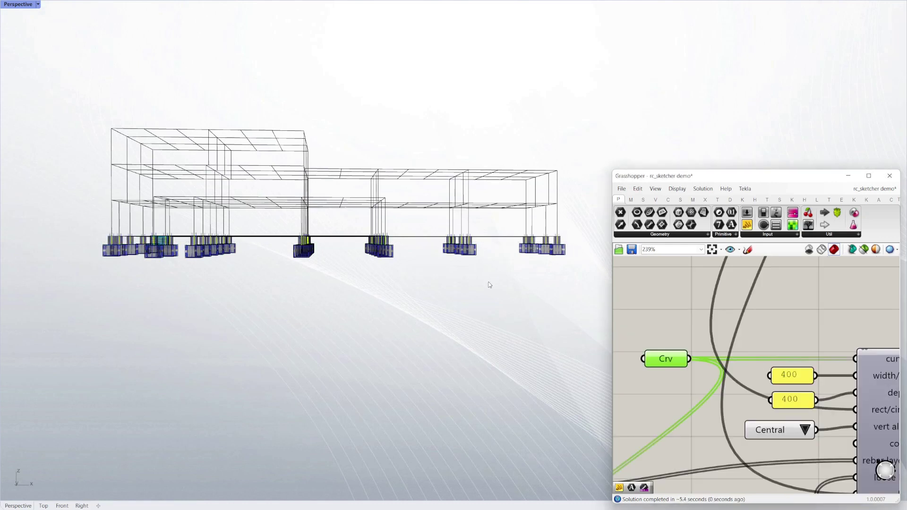
# Select all the ground-level beam lines and assign them as multiple curves to the structured rc sketcher's member curves Crv parameter
pyautogui.click(423, 282)
pyautogui.moveTo(291, 276); pyautogui.dragTo(253, 223, button='right')
pyautogui.scroll(5, 226, 258)
pyautogui.scroll(-6, 253, 222)
pyautogui.moveTo(364, 257)
pyautogui.mouseDown(button='right')
pyautogui.moveTo(363, 242)
pyautogui.moveTo(367, 250)
pyautogui.mouseUp(button='right')
pyautogui.moveTo(73, 209); pyautogui.dragTo(580, 227)
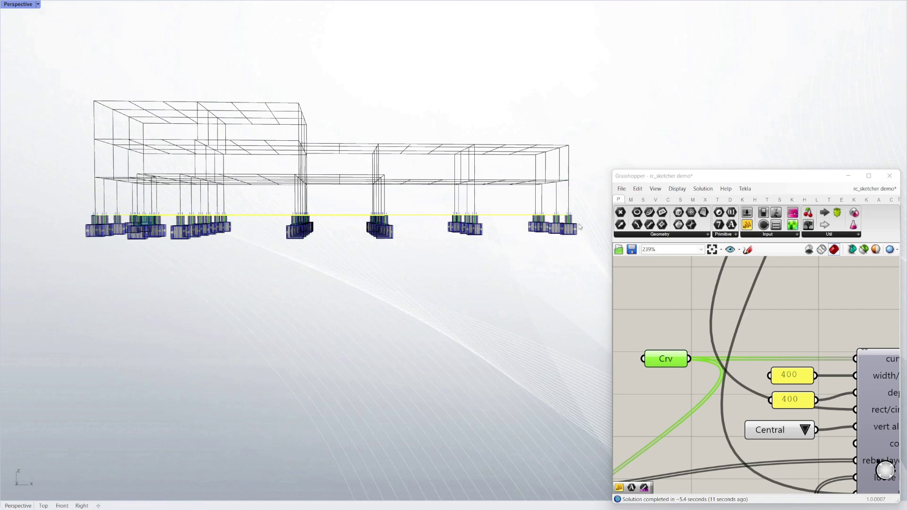
pyautogui.click(708, 309)
pyautogui.scroll(-7, 688, 345)
pyautogui.scroll(3, 677, 297)
pyautogui.scroll(-4, 692, 421)
pyautogui.scroll(3, 691, 334)
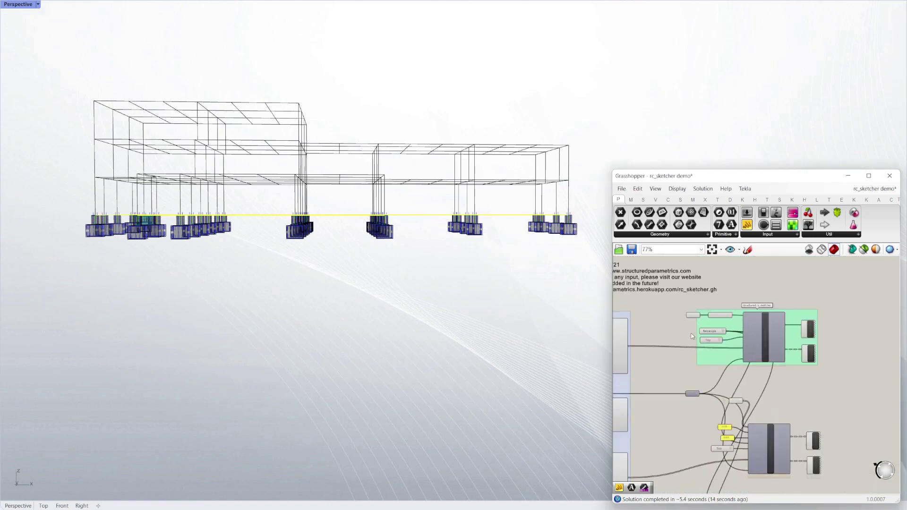
pyautogui.scroll(4, 692, 336)
pyautogui.rightClick(697, 300)
pyautogui.click(742, 422)
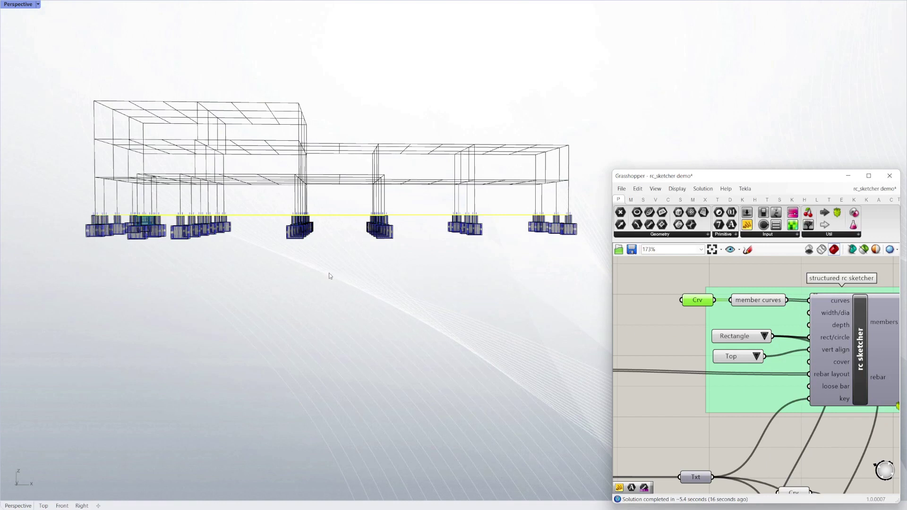
# Examine the reinforced ground beam grid with its footings and column stubs, first overall and then close up
pyautogui.moveTo(337, 286); pyautogui.dragTo(378, 312, button='right')
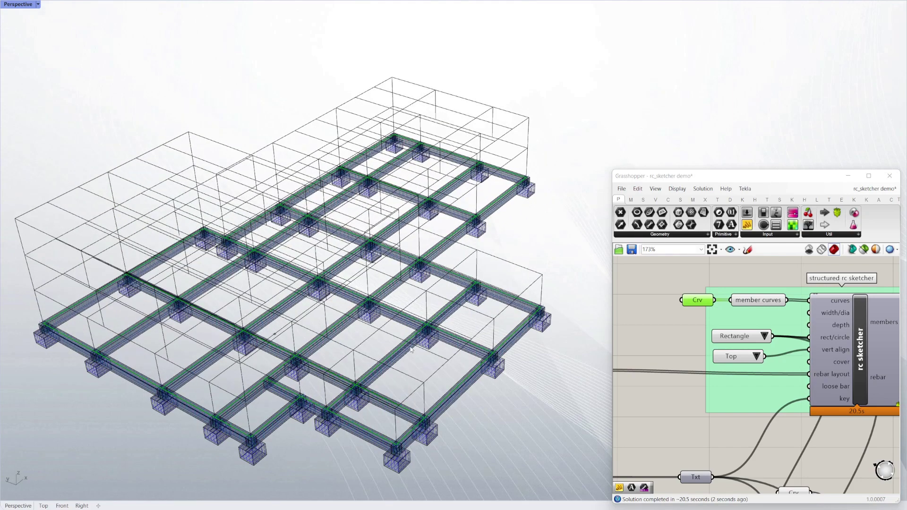
pyautogui.scroll(5, 411, 349)
pyautogui.scroll(-5, 395, 404)
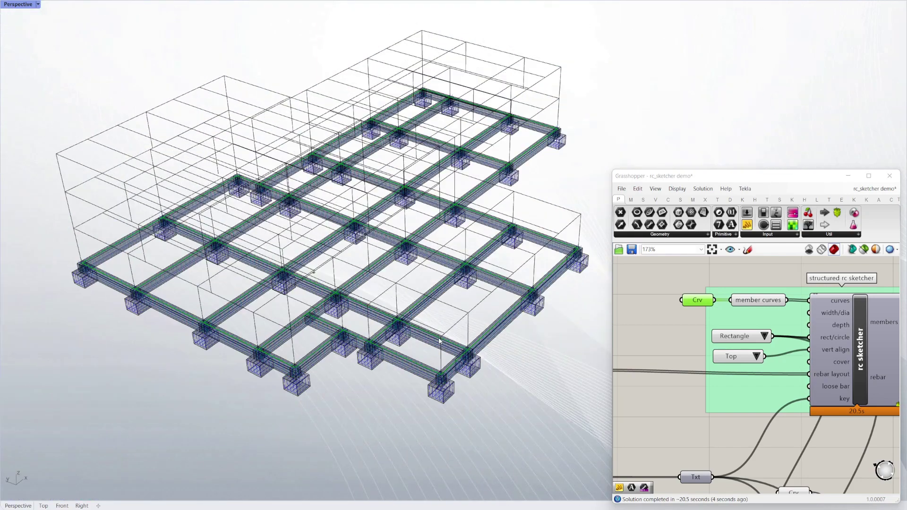
pyautogui.moveTo(440, 340); pyautogui.dragTo(449, 392, button='right')
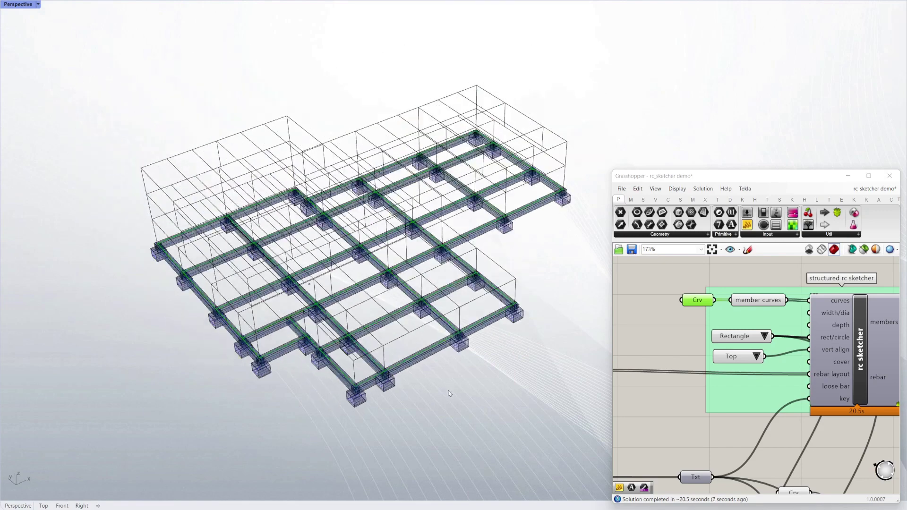
pyautogui.scroll(5, 449, 392)
pyautogui.scroll(-2, 424, 341)
pyautogui.scroll(3, 456, 336)
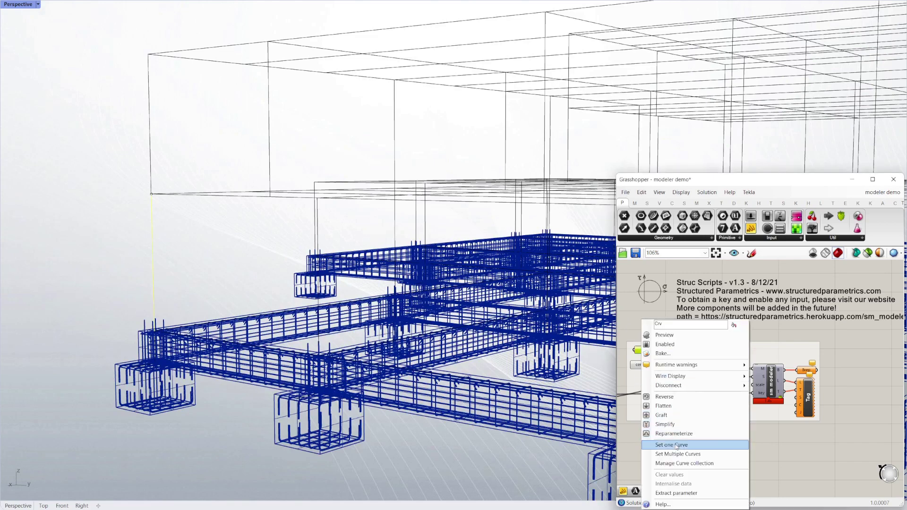
# Assign the corner ground-floor column line to the structured modeler's member curves Crv parameter
pyautogui.click(680, 453)
pyautogui.click(831, 341)
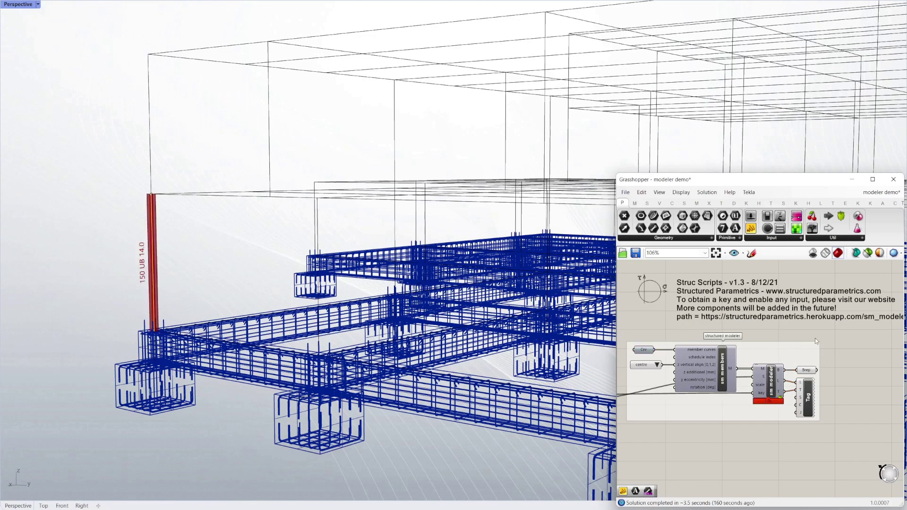
pyautogui.moveTo(240, 290)
pyautogui.mouseDown(button='right')
pyautogui.moveTo(227, 290)
pyautogui.moveTo(238, 291)
pyautogui.mouseUp(button='right')
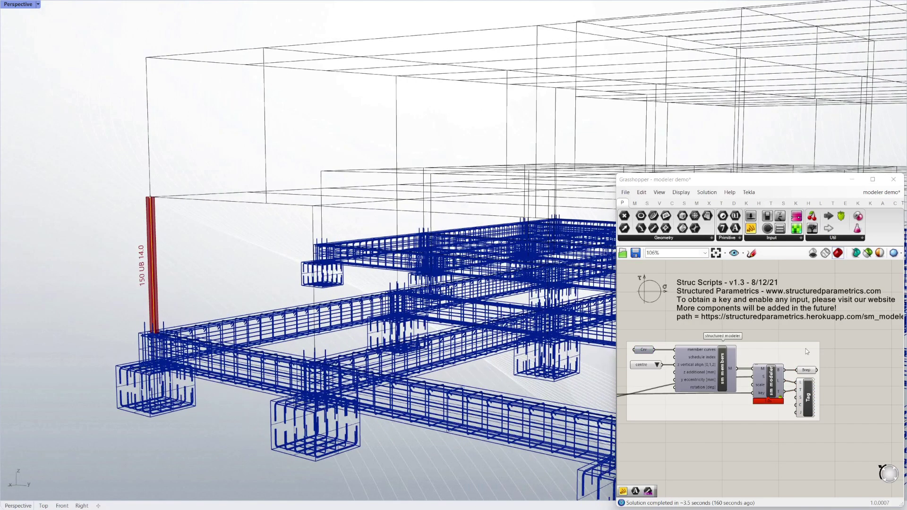
# Set the AU UC size list to 200 UC 46.2 and connect it to the sm modeler's S input
pyautogui.scroll(-4, 838, 351)
pyautogui.scroll(5, 707, 396)
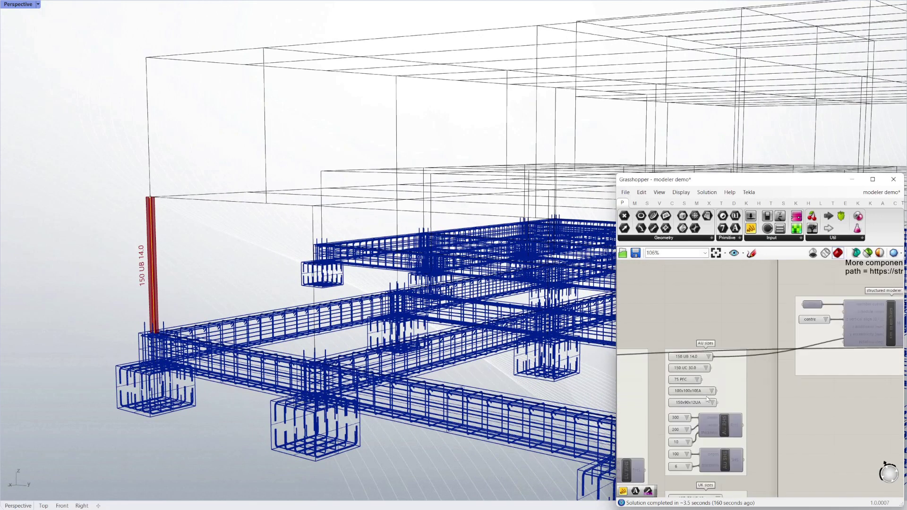
pyautogui.click(707, 367)
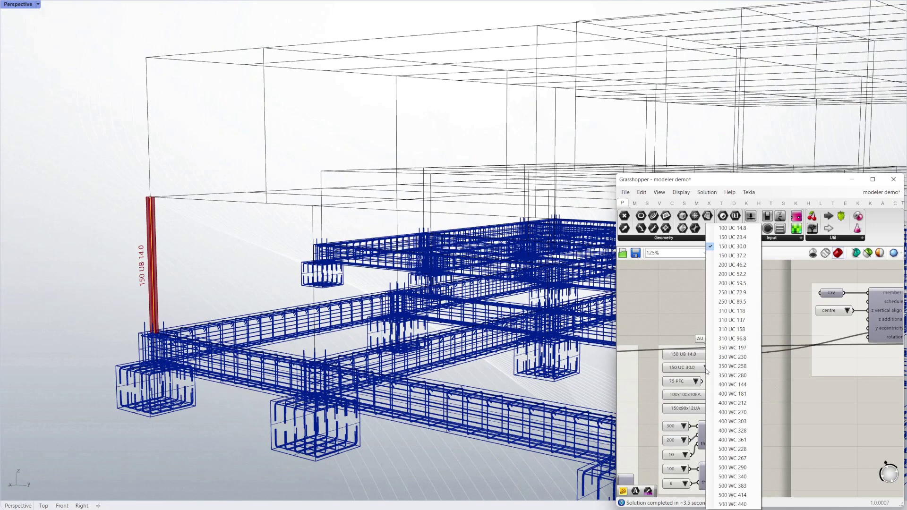
pyautogui.click(727, 266)
pyautogui.scroll(-5, 694, 360)
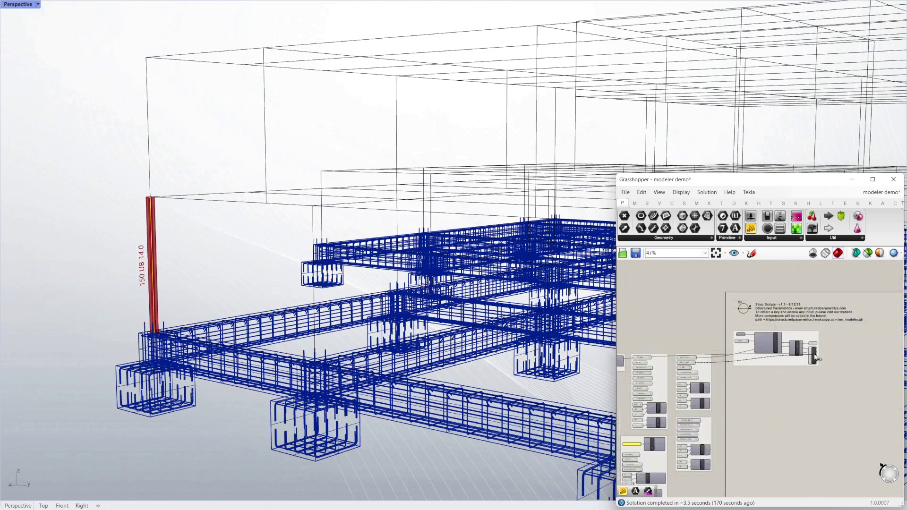
pyautogui.scroll(6, 790, 355)
pyautogui.moveTo(766, 347); pyautogui.dragTo(763, 330)
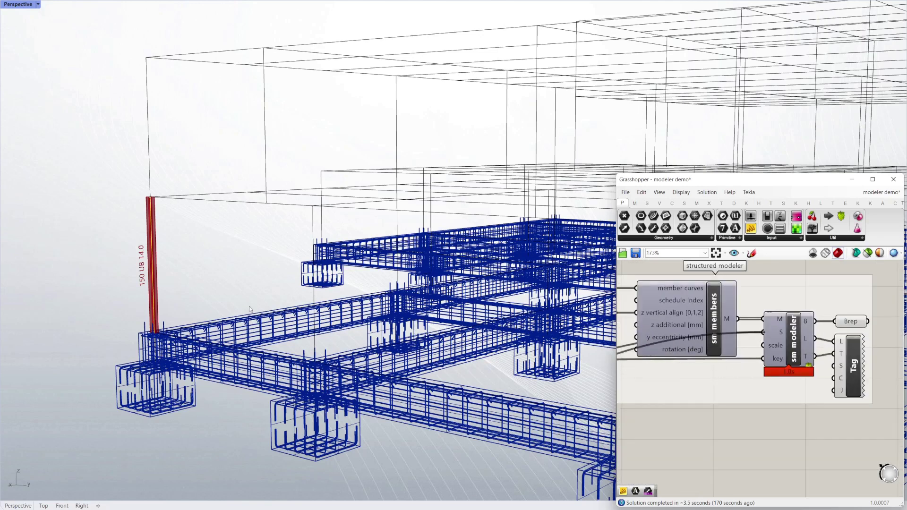
pyautogui.scroll(4, 183, 271)
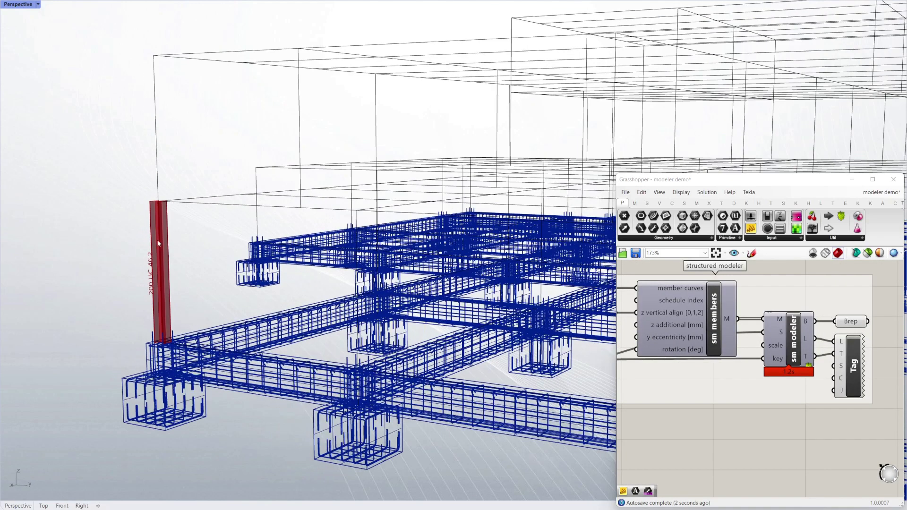
pyautogui.moveTo(173, 239)
pyautogui.mouseDown(button='right')
pyautogui.moveTo(180, 254)
pyautogui.moveTo(198, 254)
pyautogui.moveTo(183, 237)
pyautogui.moveTo(161, 241)
pyautogui.mouseUp(button='right')
# Select all the ground-floor column lines and assign them as multiple curves to the structured modeler's Crv parameter
pyautogui.scroll(-4, 191, 312)
pyautogui.moveTo(191, 319); pyautogui.dragTo(158, 308, button='right')
pyautogui.scroll(-12, 246, 294)
pyautogui.moveTo(539, 292); pyautogui.dragTo(188, 285)
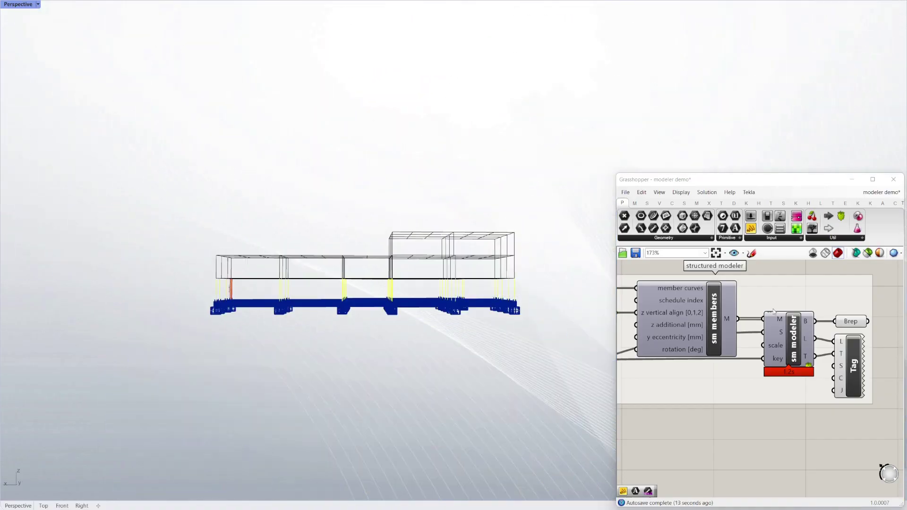
pyautogui.click(789, 269)
pyautogui.scroll(-3, 813, 363)
pyautogui.scroll(3, 666, 300)
pyautogui.rightClick(718, 337)
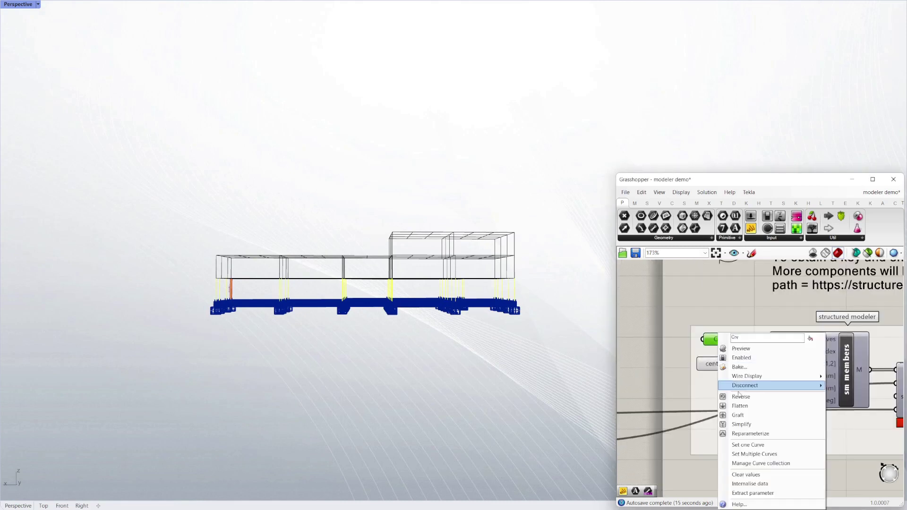
pyautogui.click(754, 454)
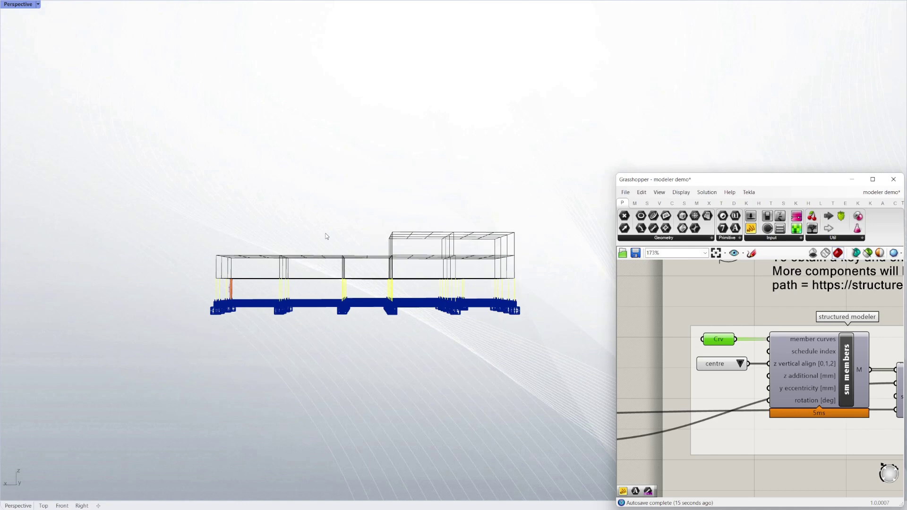
# Examine the tagged steel columns standing on the reinforced footings and the first-floor beam lines above them
pyautogui.moveTo(332, 242); pyautogui.dragTo(363, 283, button='right')
pyautogui.scroll(8, 240, 312)
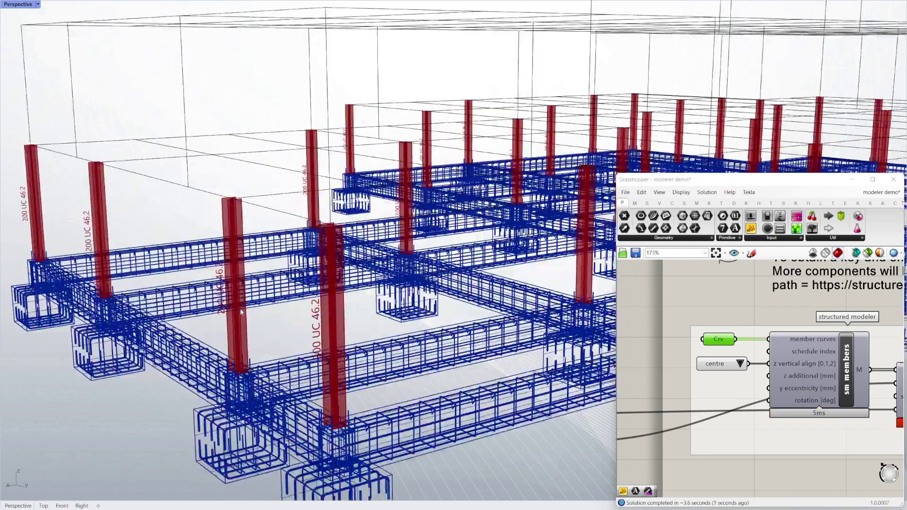
pyautogui.moveTo(241, 312); pyautogui.dragTo(369, 241, button='right')
pyautogui.scroll(-4, 252, 265)
pyautogui.scroll(-5, 241, 287)
pyautogui.scroll(5, 117, 214)
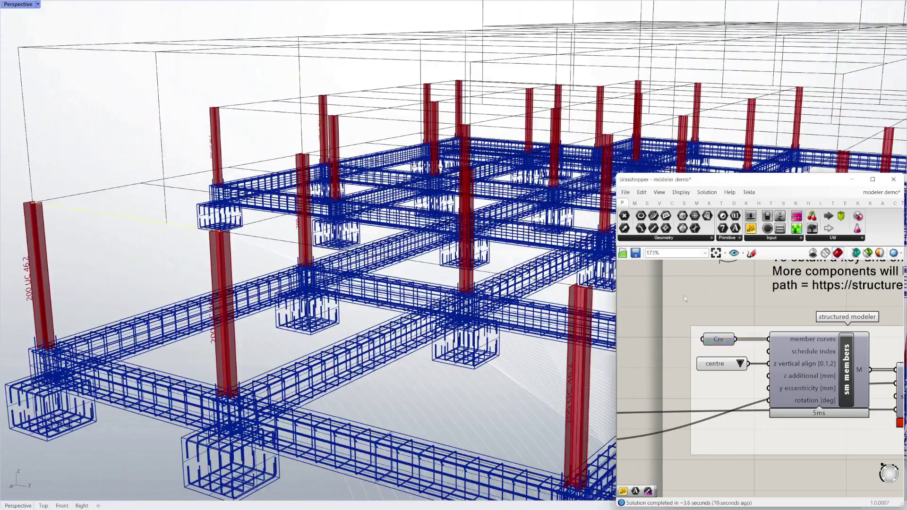
# Duplicate the whole structured modeler group and place the copy below the original
pyautogui.scroll(-3, 833, 382)
pyautogui.moveTo(841, 390); pyautogui.dragTo(619, 283)
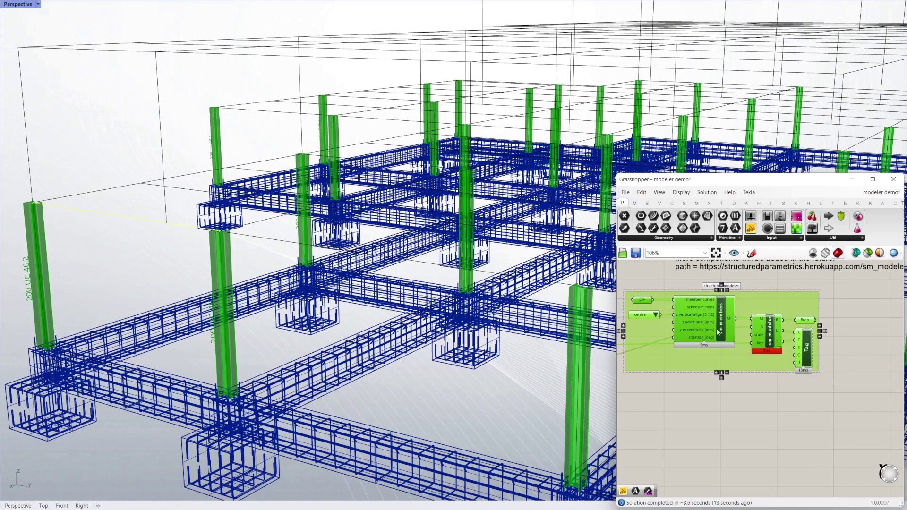
pyautogui.hotkey('ctrl', 'c')
pyautogui.hotkey('ctrl', 'v')
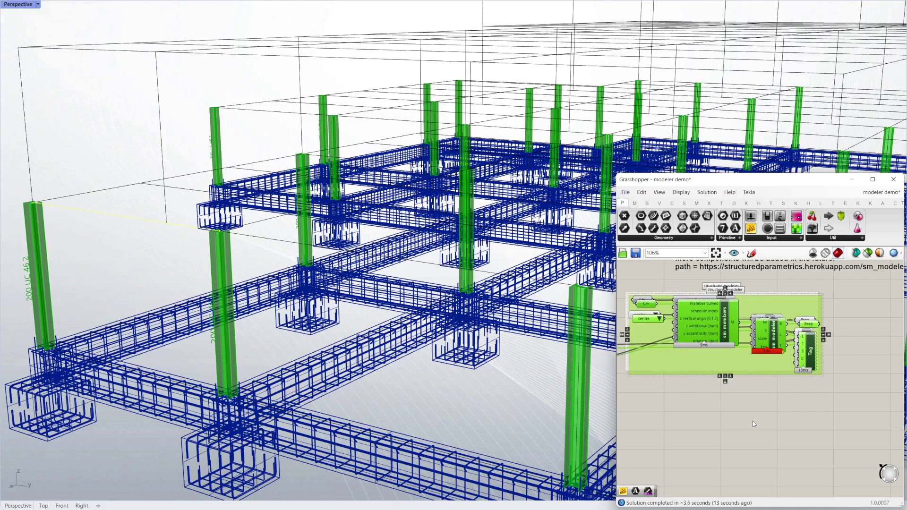
pyautogui.moveTo(758, 303); pyautogui.dragTo(785, 410)
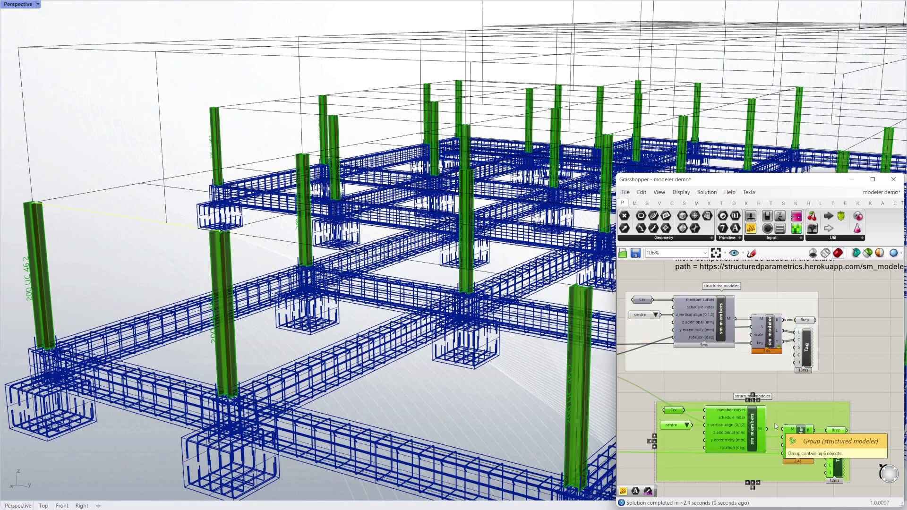
# Assign the selected first-floor beam line as a single curve to the copied structured modeler's Crv parameter
pyautogui.click(784, 384)
pyautogui.scroll(-4, 867, 364)
pyautogui.scroll(4, 750, 388)
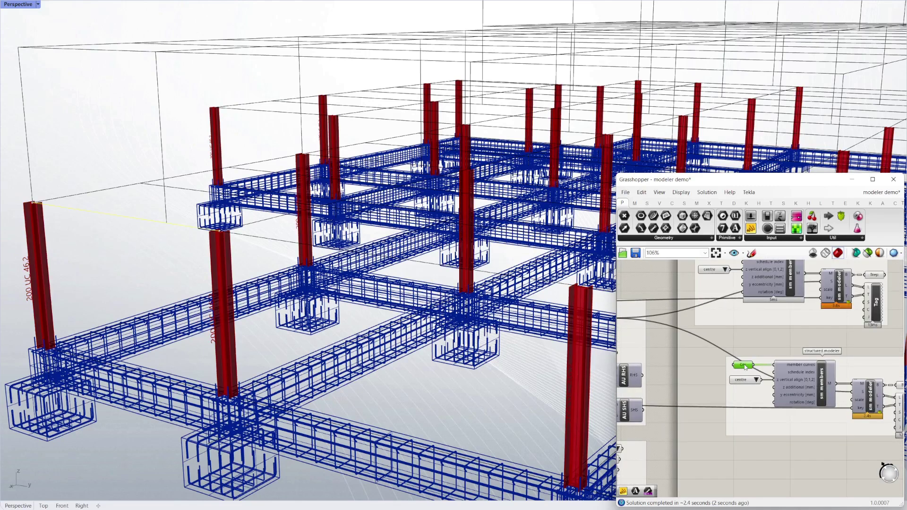
pyautogui.rightClick(744, 367)
pyautogui.click(808, 459)
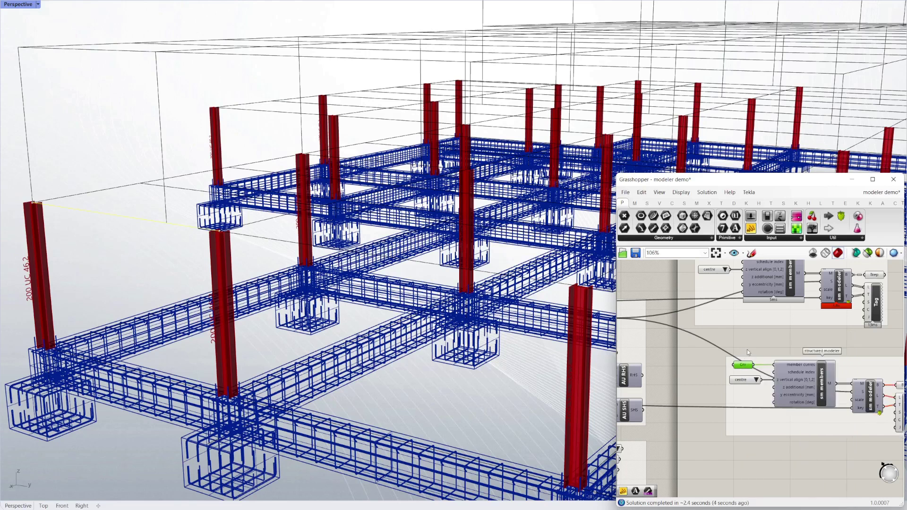
pyautogui.click(782, 342)
# Connect the AU 150 UB 14.0 size list to the copied sm modeler's S input in place of the UC size
pyautogui.scroll(-4, 781, 342)
pyautogui.scroll(5, 700, 323)
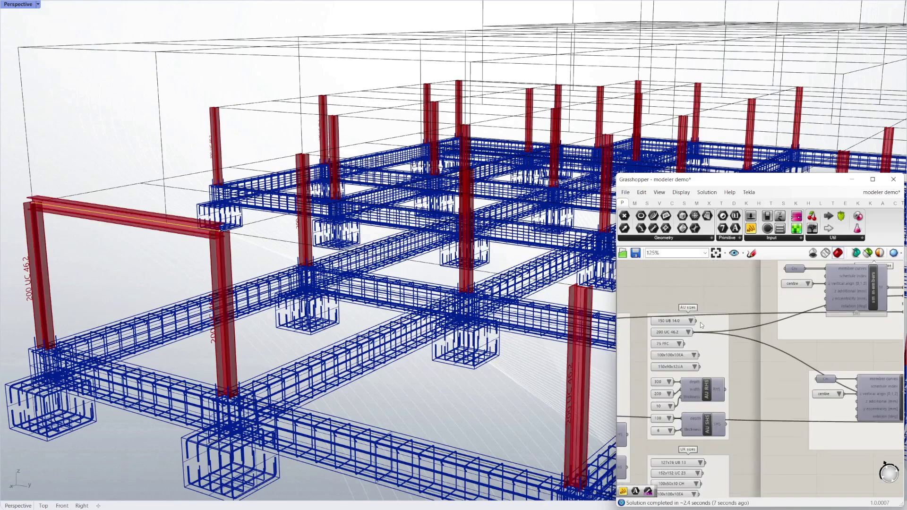
pyautogui.scroll(-3, 774, 340)
pyautogui.moveTo(748, 315); pyautogui.dragTo(856, 395)
pyautogui.scroll(3, 867, 415)
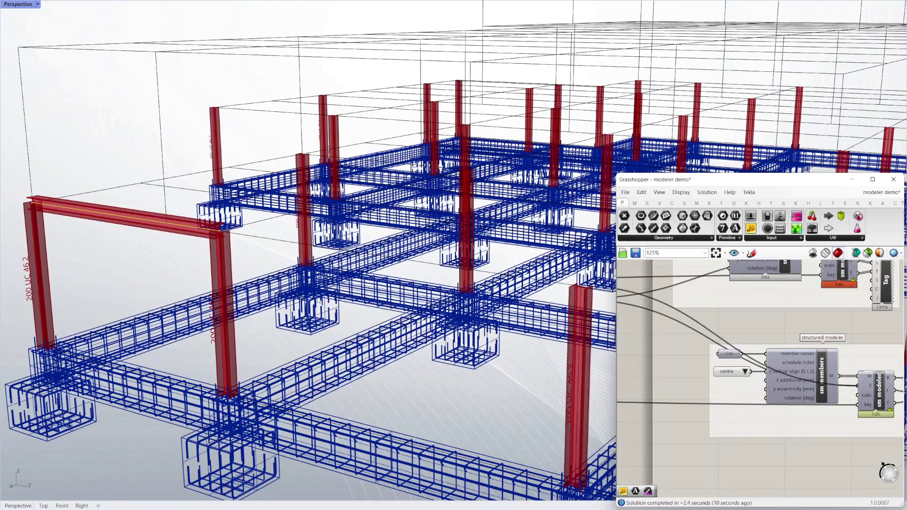
# Check the tagged beam between the corner columns and set the AU UB size list to 530 UB 92.4
pyautogui.scroll(-10, 146, 263)
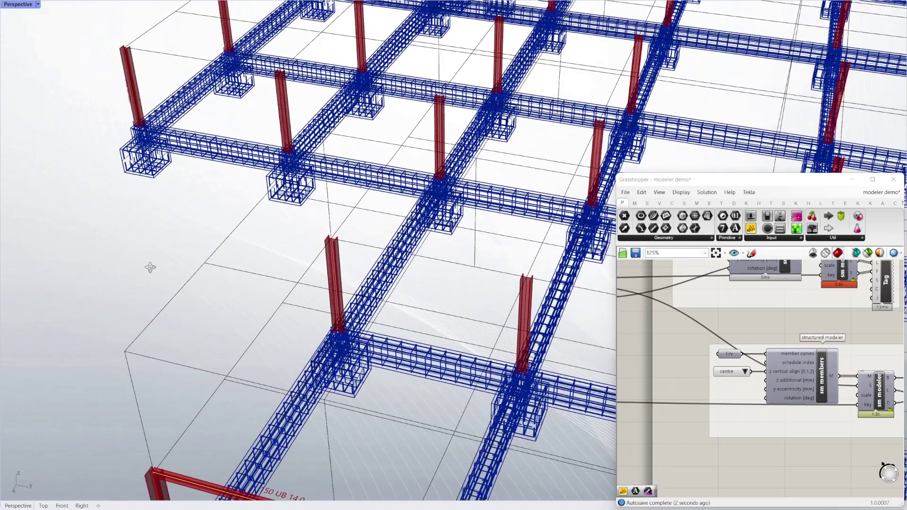
pyautogui.scroll(10, 275, 409)
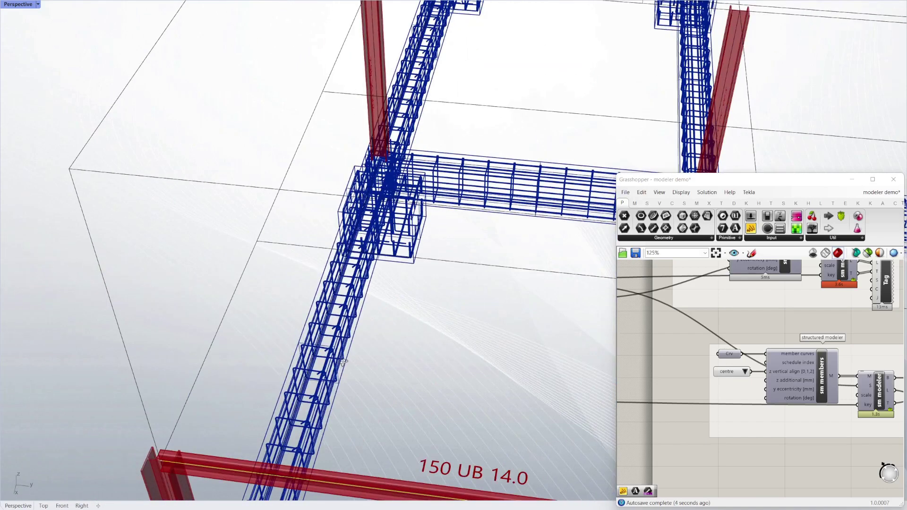
pyautogui.scroll(-5, 335, 392)
pyautogui.scroll(6, 336, 390)
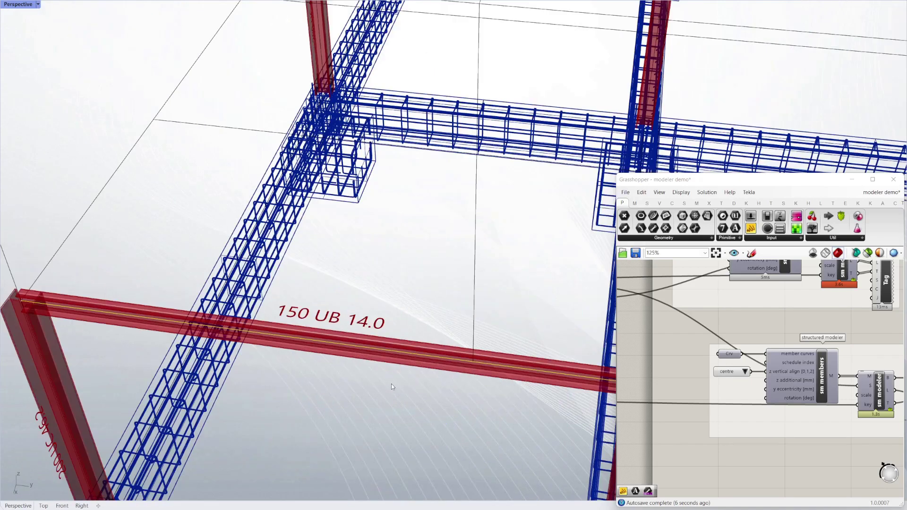
pyautogui.scroll(-5, 793, 358)
pyautogui.scroll(6, 682, 340)
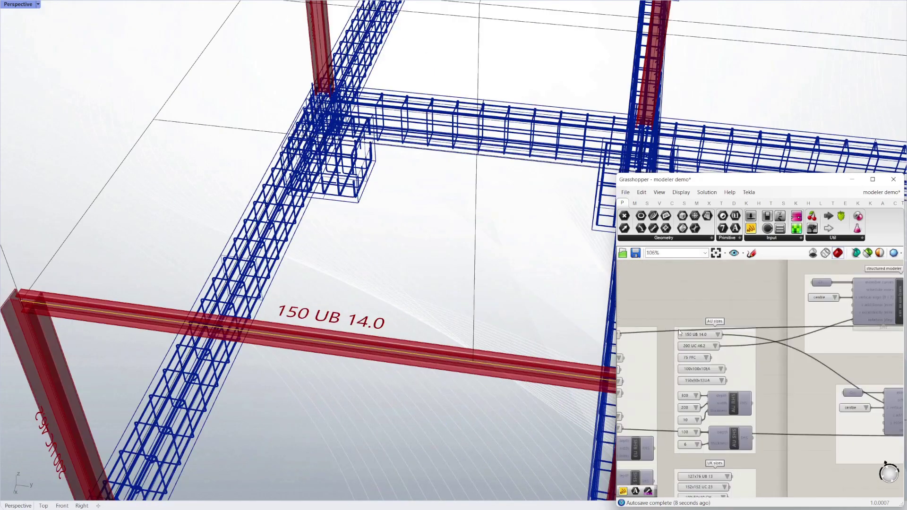
pyautogui.click(729, 336)
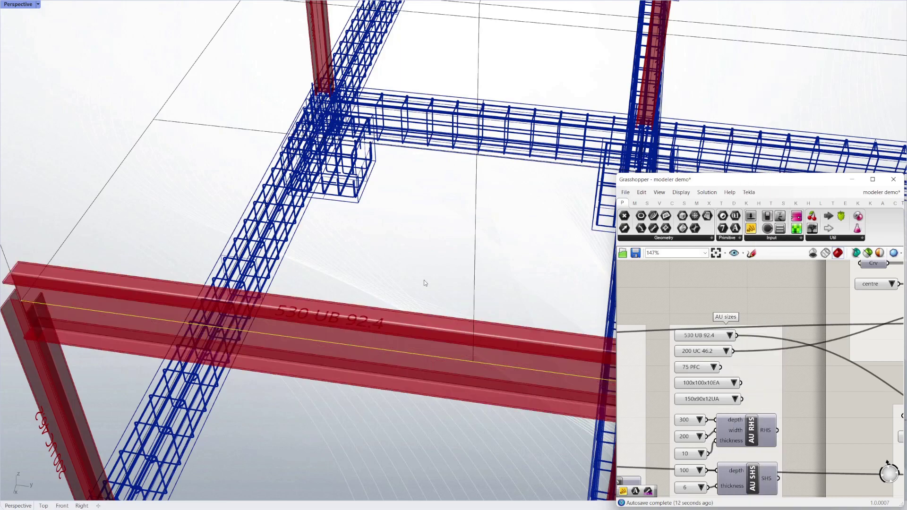
# Set the copied structured modeler's z vertical alignment to top for the beam
pyautogui.moveTo(417, 281); pyautogui.dragTo(400, 336, button='right')
pyautogui.scroll(-5, 403, 297)
pyautogui.scroll(-3, 789, 392)
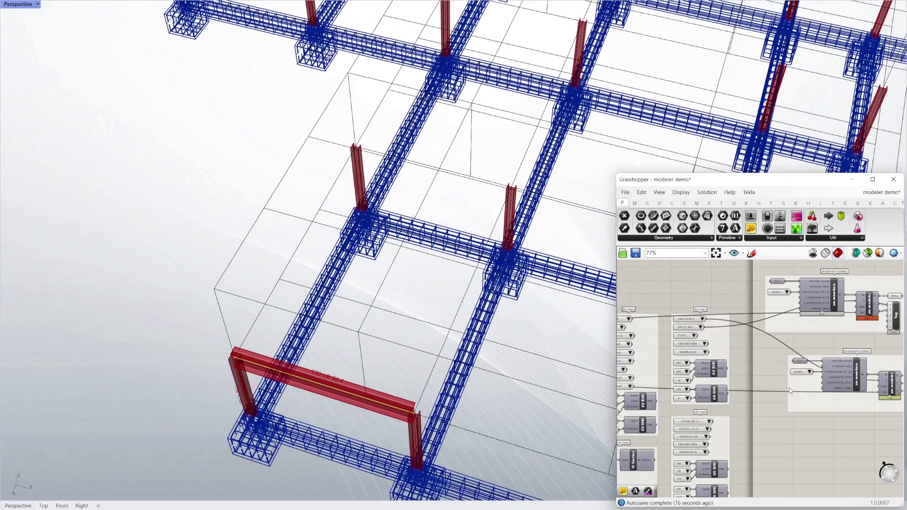
pyautogui.scroll(4, 790, 392)
pyautogui.click(818, 356)
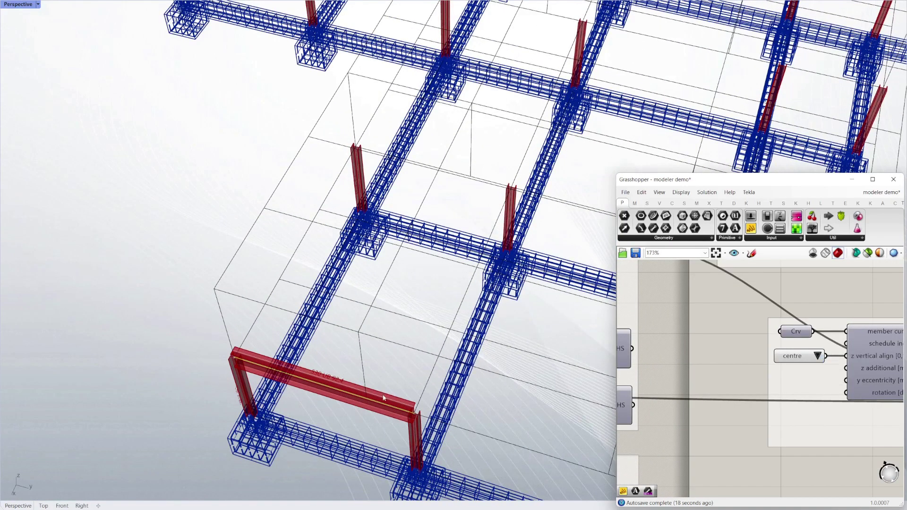
pyautogui.moveTo(337, 406); pyautogui.dragTo(348, 351, button='right')
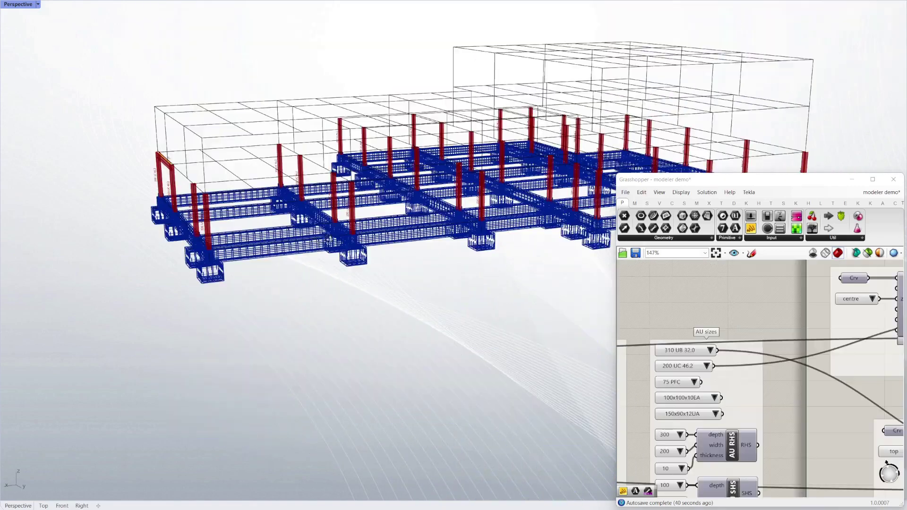
# Select all the first-floor beam lines in a side-on view and assign them as multiple curves to the copied modeler's Crv parameter
pyautogui.moveTo(302, 246); pyautogui.dragTo(365, 224, button='right')
pyautogui.moveTo(170, 162); pyautogui.dragTo(614, 190)
pyautogui.scroll(-3, 699, 324)
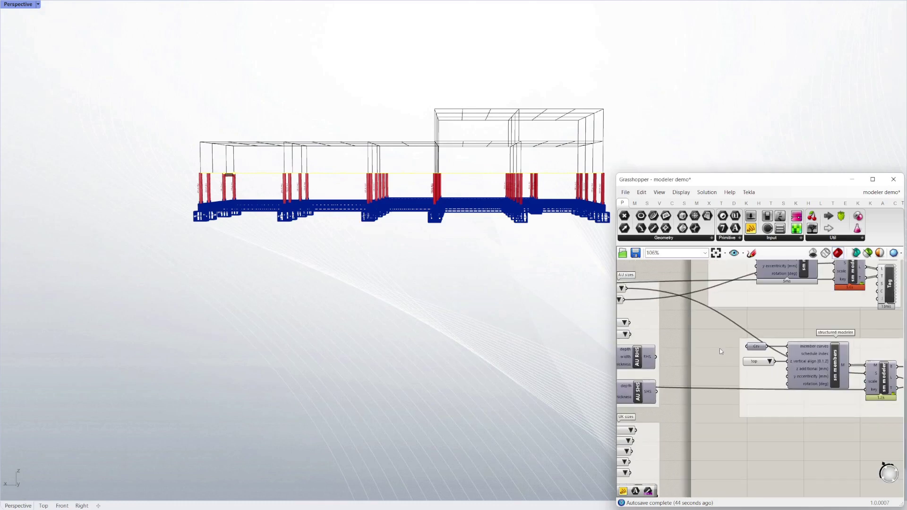
pyautogui.rightClick(763, 349)
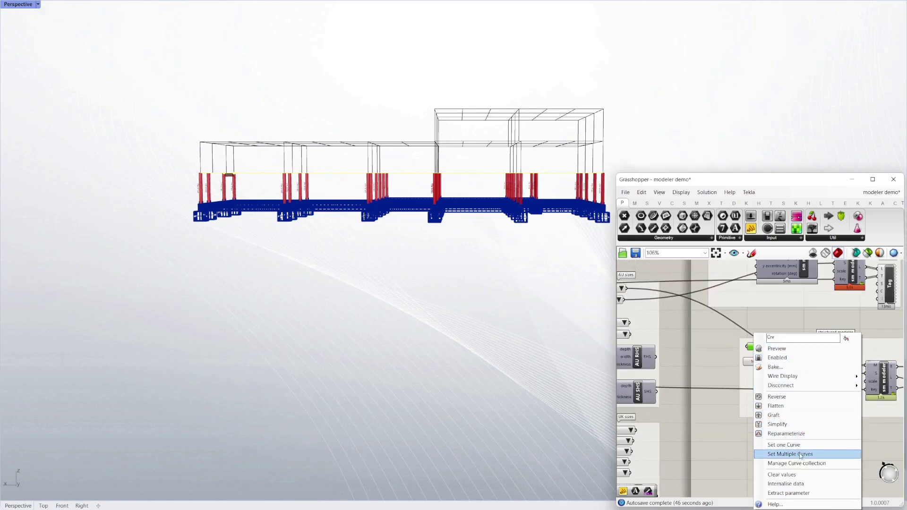
pyautogui.click(784, 454)
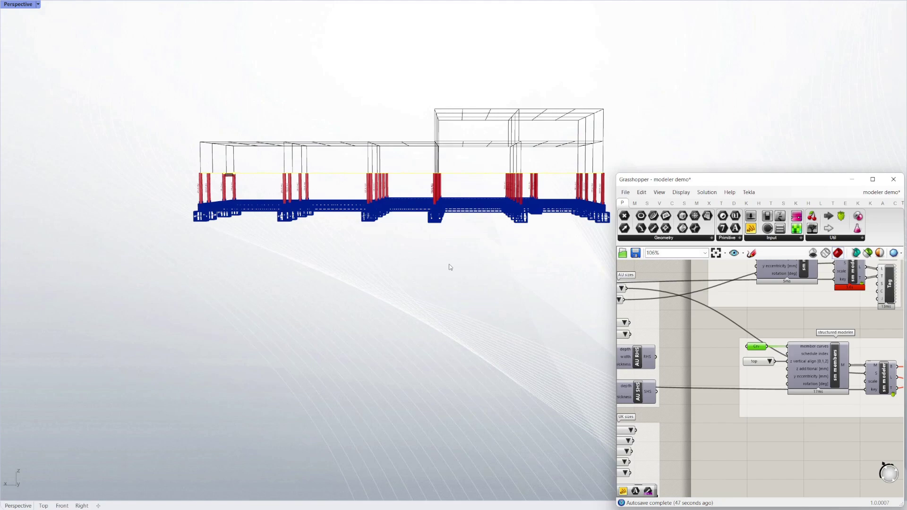
pyautogui.moveTo(413, 268); pyautogui.dragTo(432, 279, button='right')
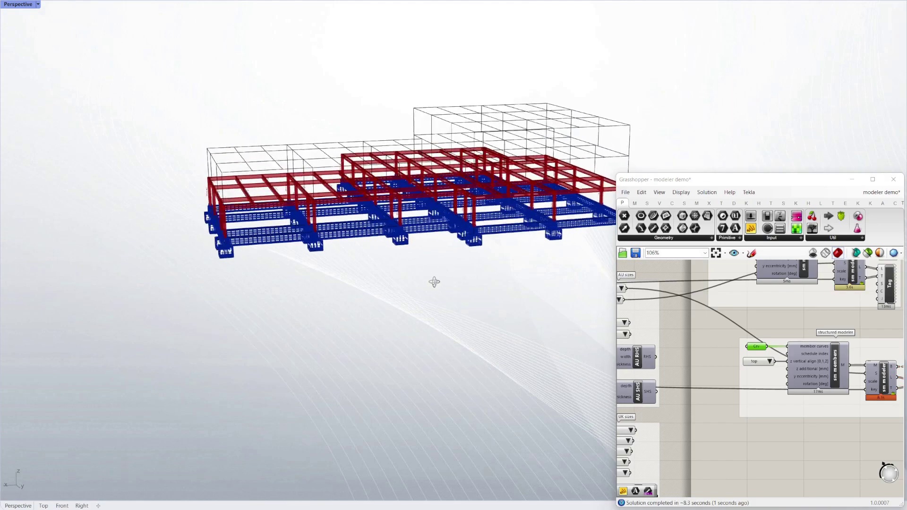
# Examine the layout of the first-floor steel beams over the columns and footings, including from above
pyautogui.scroll(5, 252, 186)
pyautogui.moveTo(252, 185); pyautogui.dragTo(447, 300, button='right')
pyautogui.scroll(5, 498, 257)
pyautogui.scroll(-7, 309, 287)
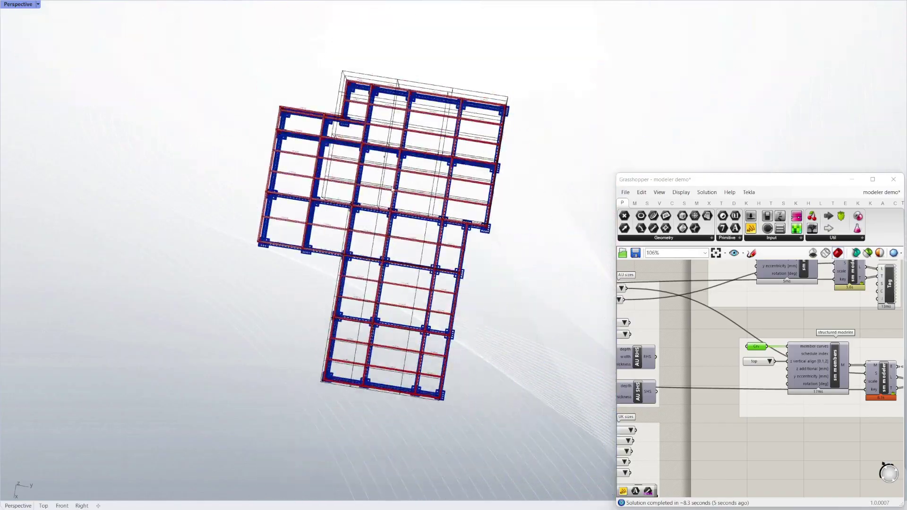
pyautogui.scroll(5, 391, 186)
pyautogui.scroll(-4, 391, 186)
pyautogui.moveTo(397, 227); pyautogui.dragTo(387, 137, button='right')
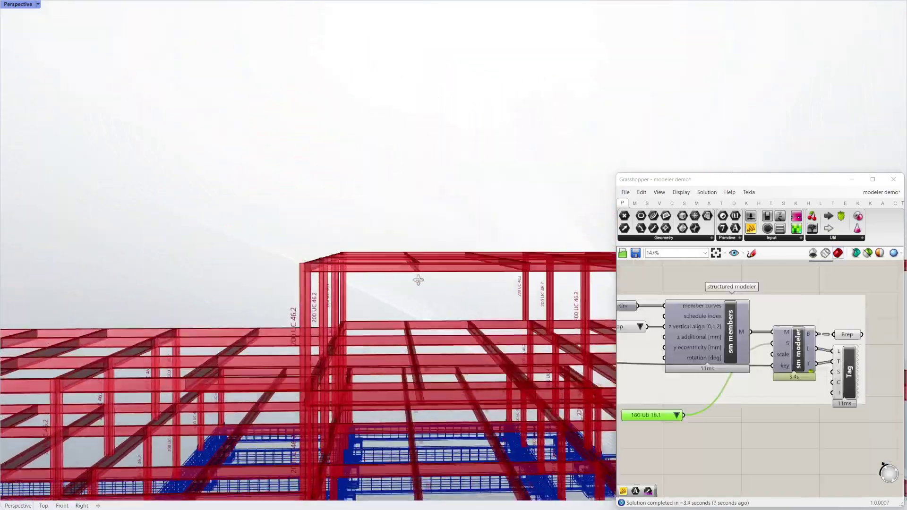
# Examine the complete multi-storey steel frame with its member tags and reinforced foundations from above and from several angles
pyautogui.scroll(-5, 412, 225)
pyautogui.moveTo(412, 225); pyautogui.dragTo(387, 365, button='right')
pyautogui.scroll(-8, 491, 368)
pyautogui.scroll(10, 386, 364)
pyautogui.scroll(-8, 384, 298)
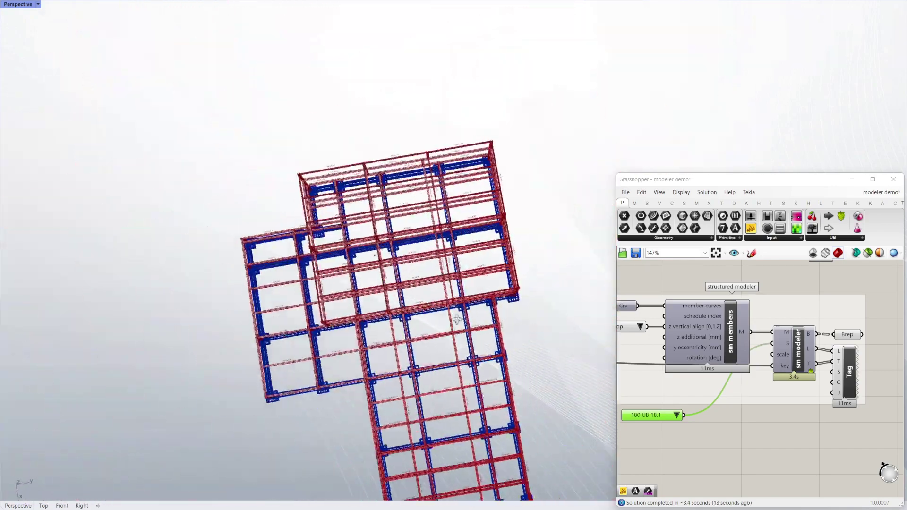
pyautogui.moveTo(384, 298); pyautogui.dragTo(424, 250, button='right')
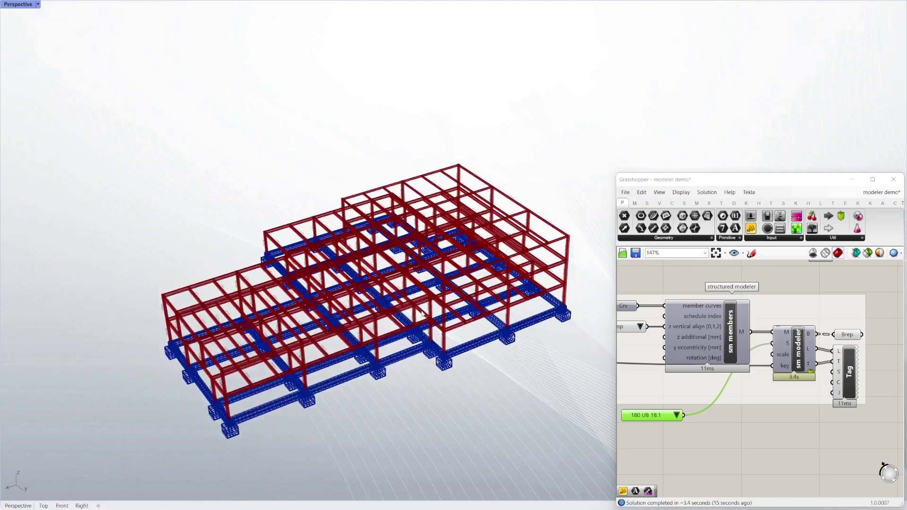
pyautogui.scroll(3, 422, 314)
pyautogui.scroll(-4, 416, 293)
pyautogui.scroll(8, 401, 243)
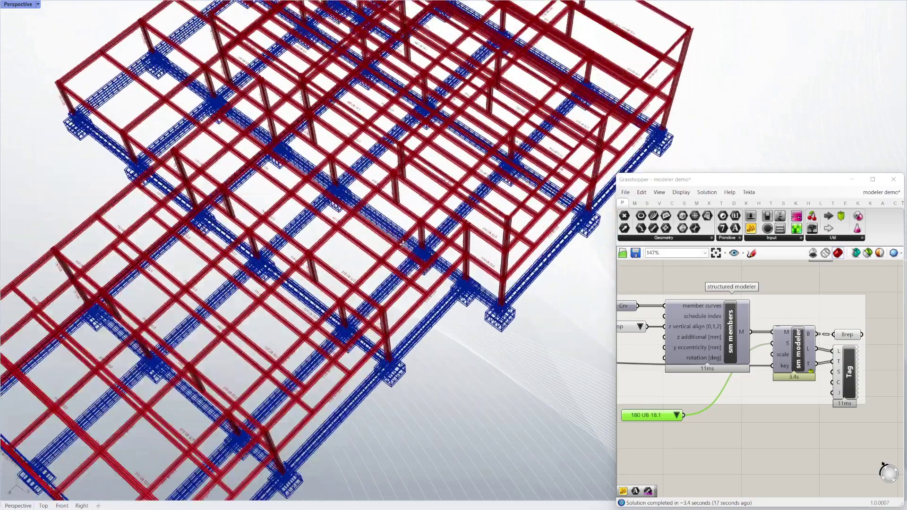
pyautogui.scroll(-6, 402, 243)
pyautogui.moveTo(402, 243); pyautogui.dragTo(505, 229, button='right')
pyautogui.scroll(2, 402, 204)
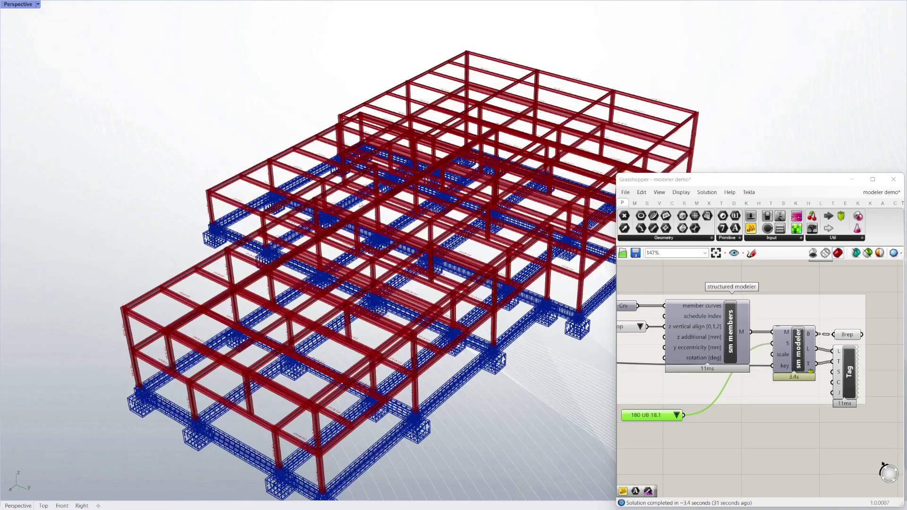